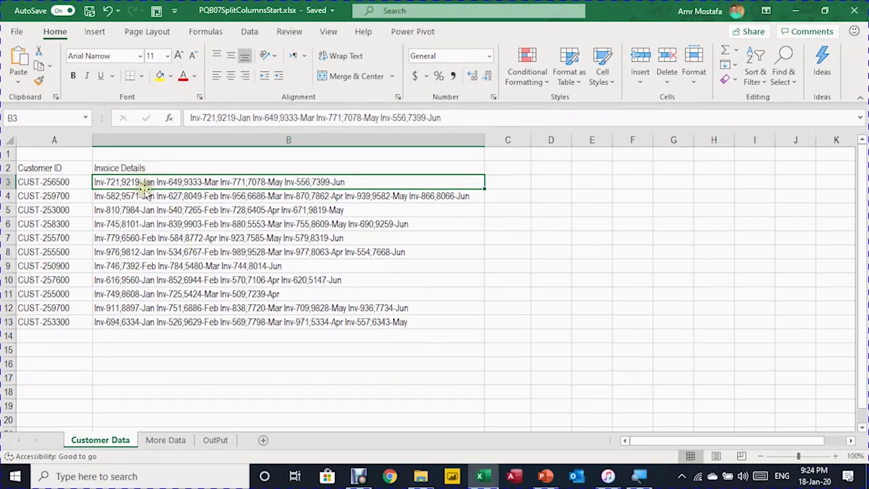
Convert the customer data range A2:B13 into a table with headers
click(152, 247)
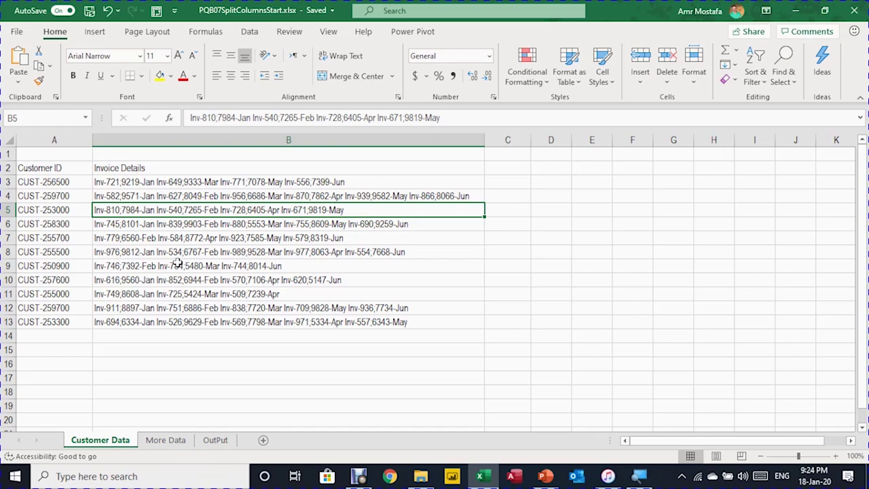
key(ctrl+t)
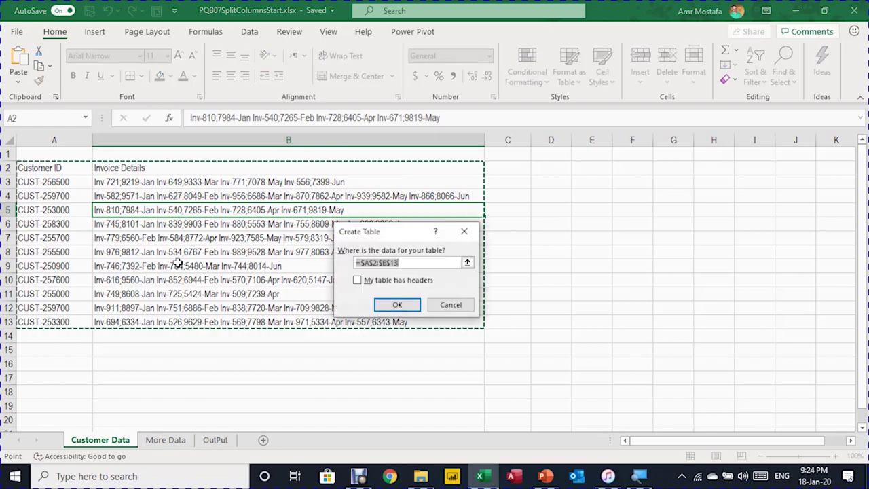
click(359, 280)
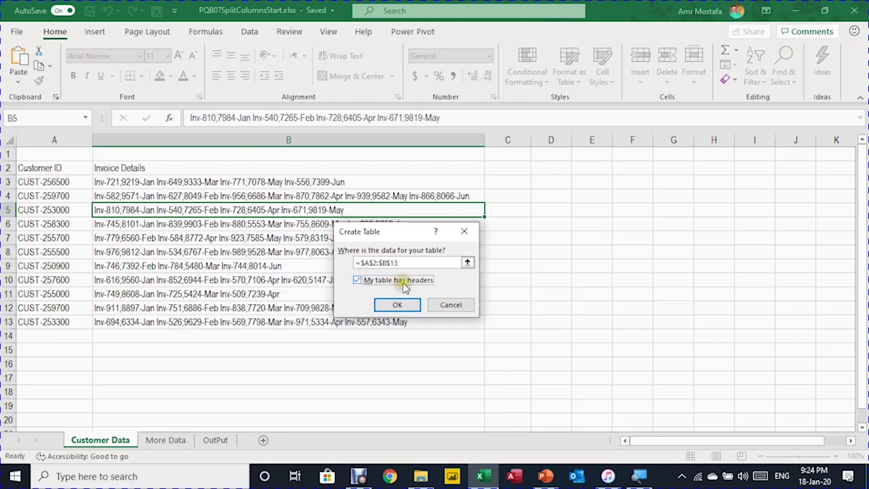
click(406, 305)
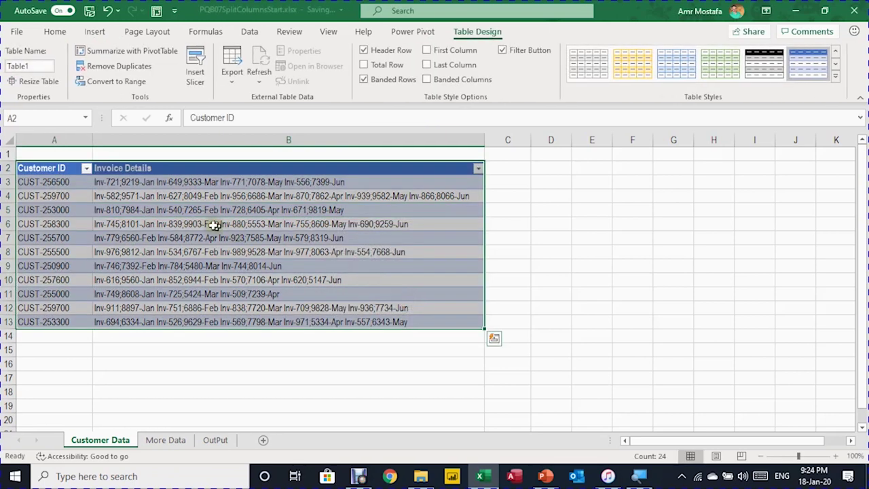
Name the customer data table Input
click(212, 224)
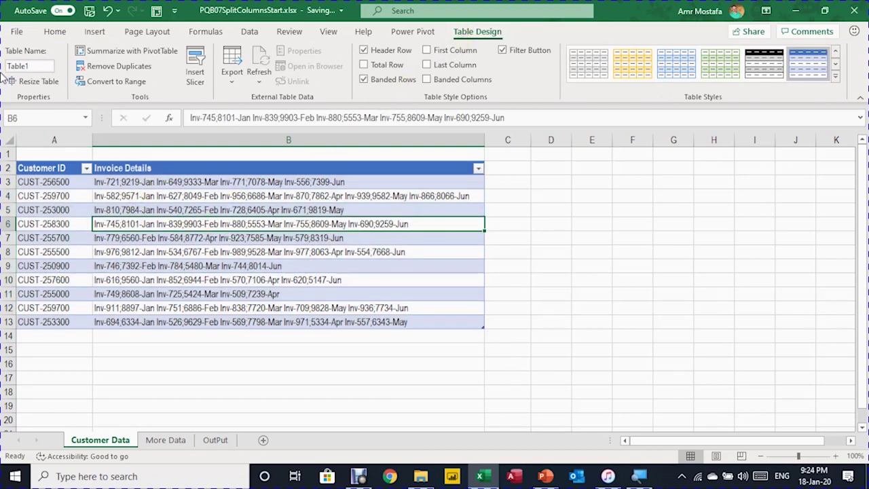
click(20, 66)
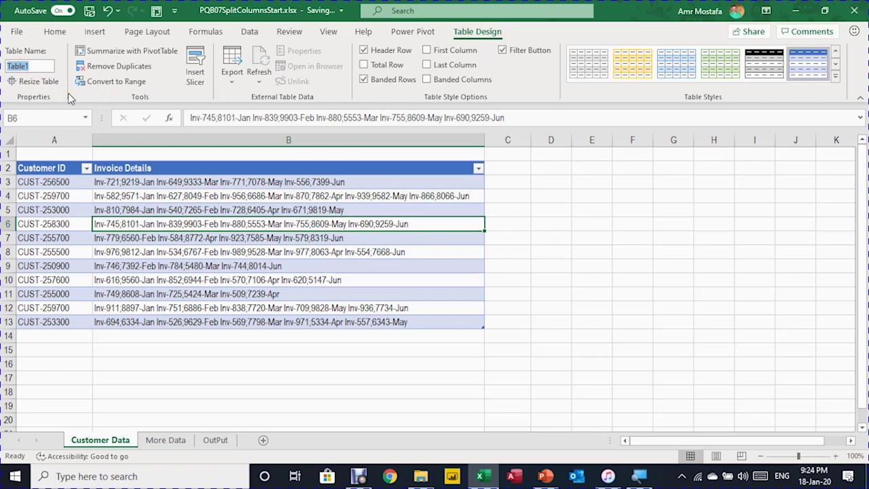
text(Input)
key(Return)
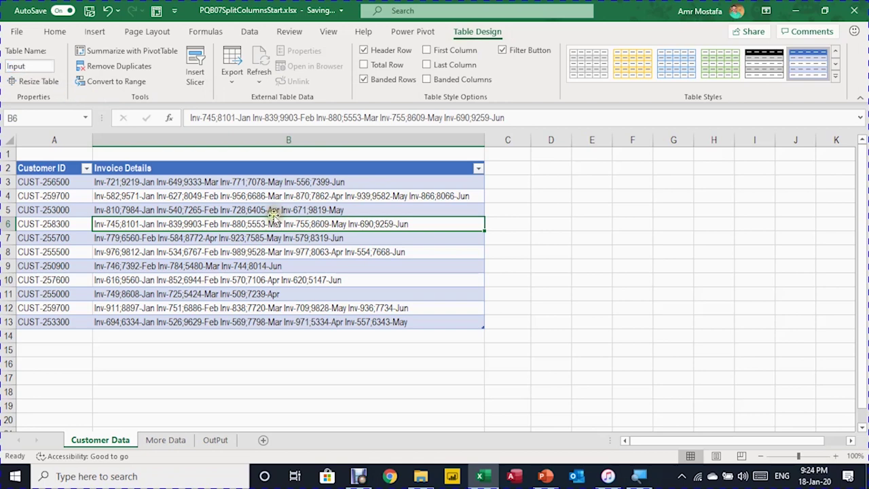
Load the Input table into the Power Query Editor and rename the query Output
click(250, 33)
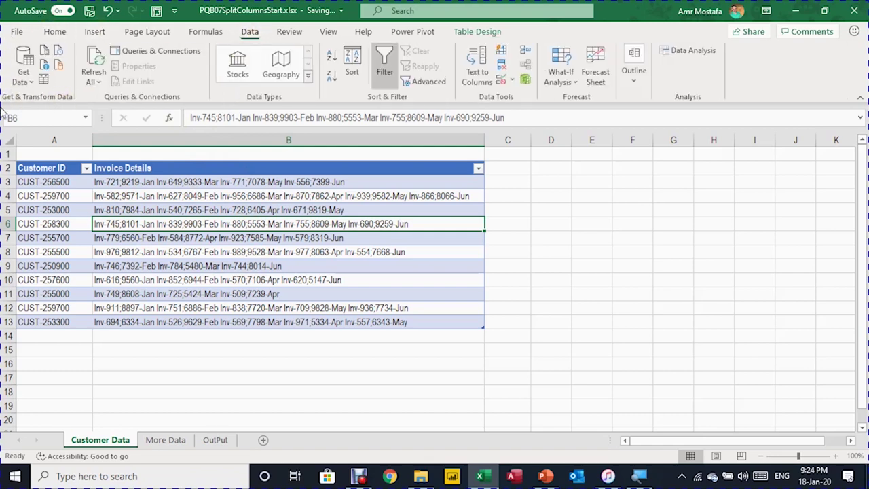
click(45, 83)
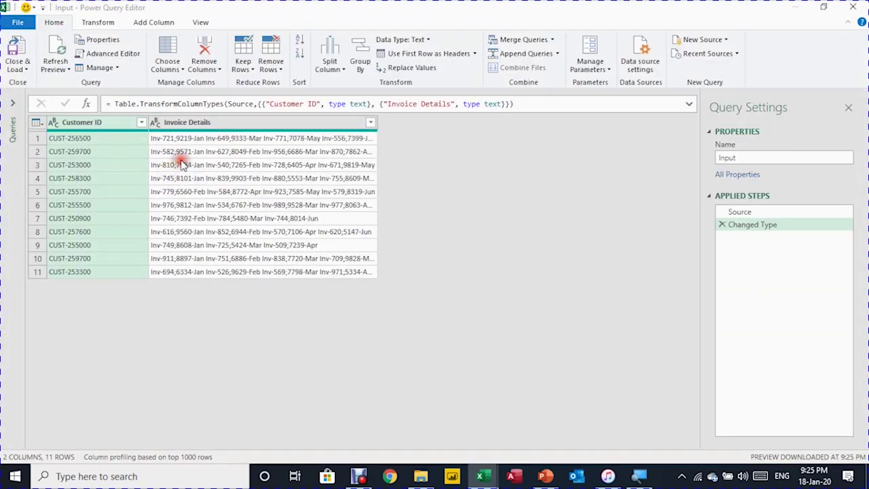
click(182, 165)
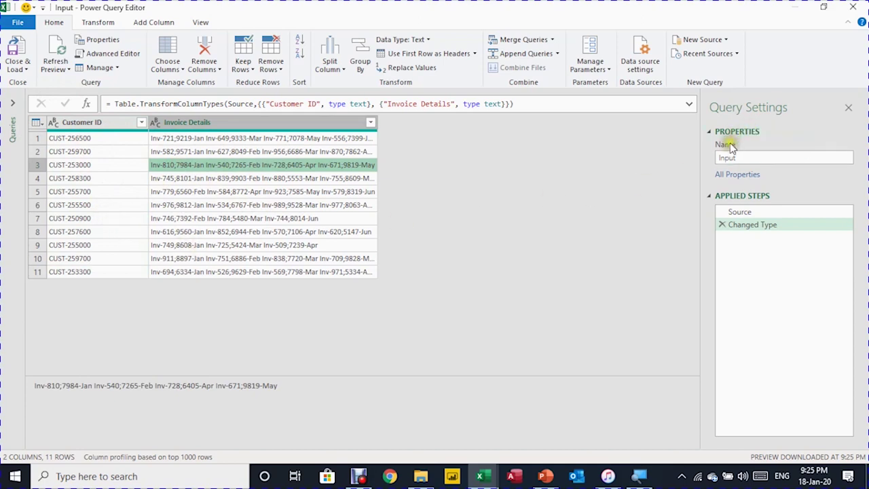
click(745, 155)
double_click(744, 157)
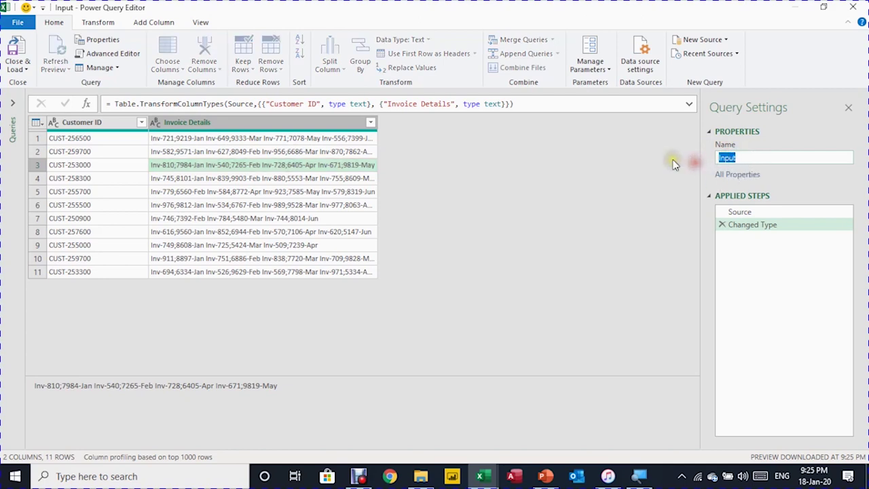
text(Output)
key(Return)
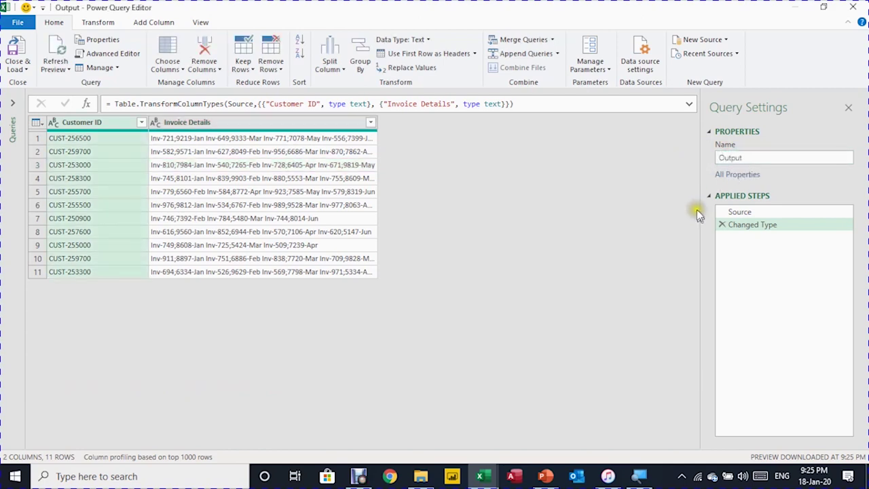
Review the Source step and delete the Changed Type step from the Output query
click(748, 211)
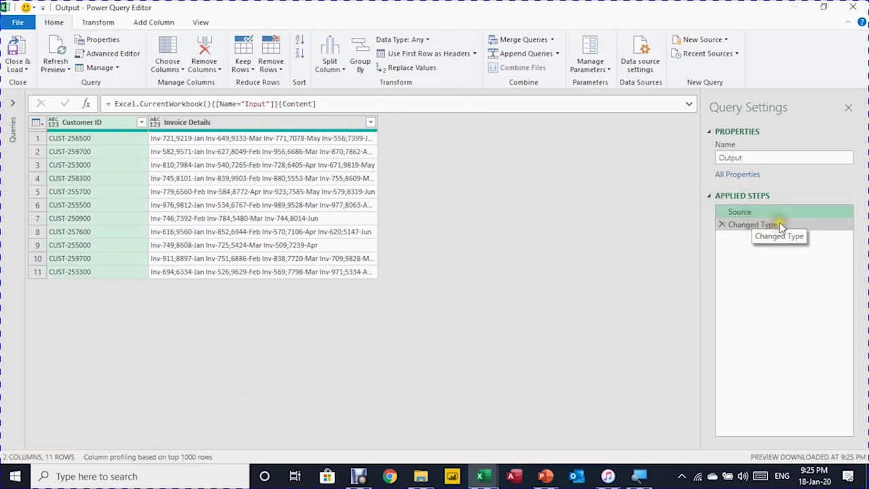
click(780, 223)
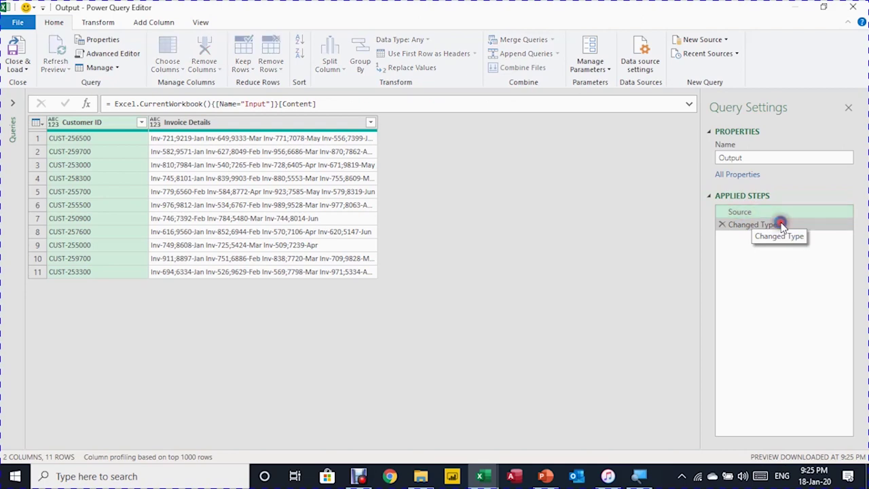
click(724, 234)
click(722, 228)
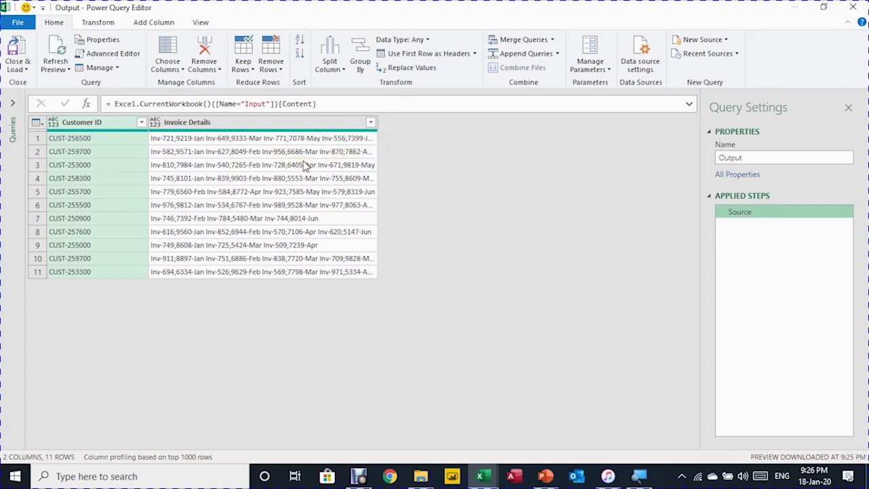
Split the Invoice Details column into rows at each space and remove the automatic Changed Type step
click(265, 128)
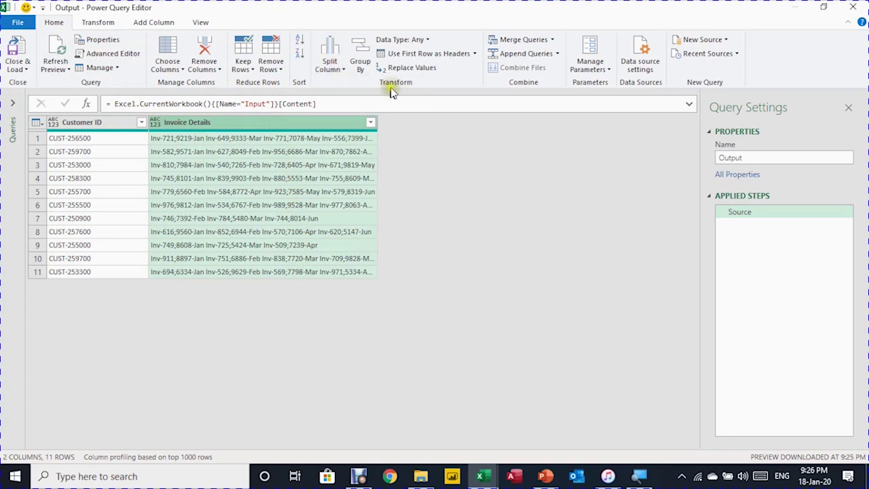
click(335, 62)
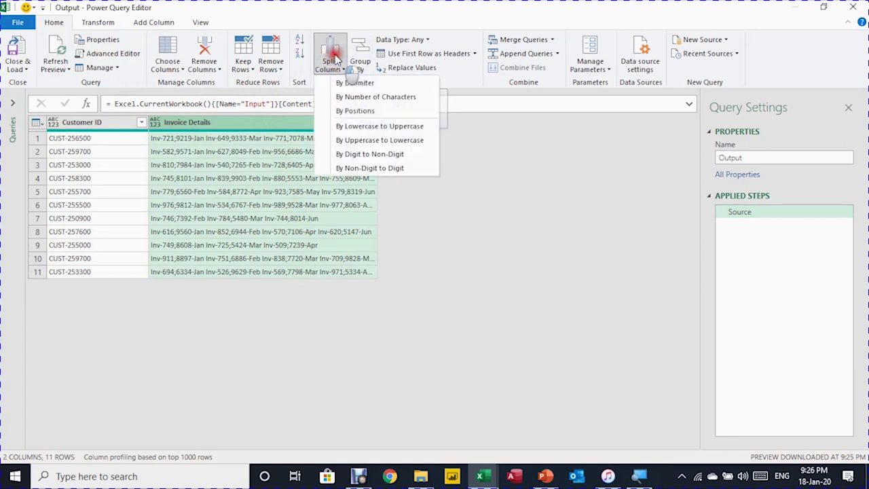
click(364, 84)
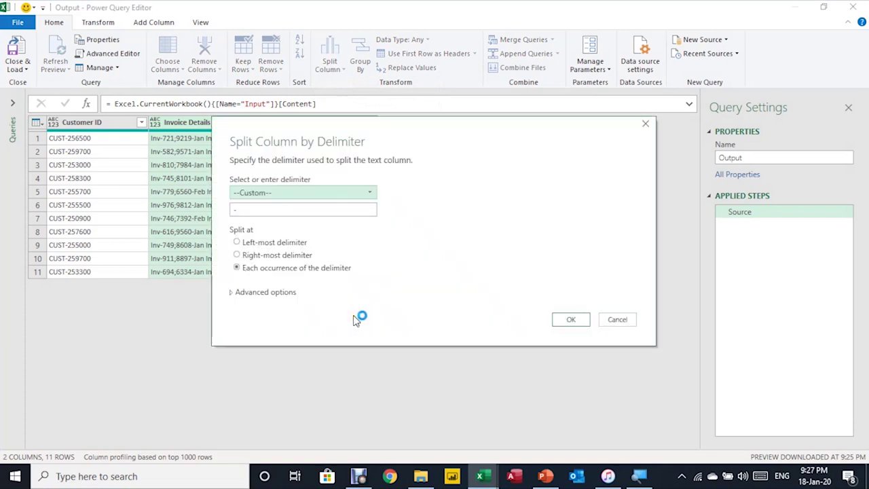
click(369, 192)
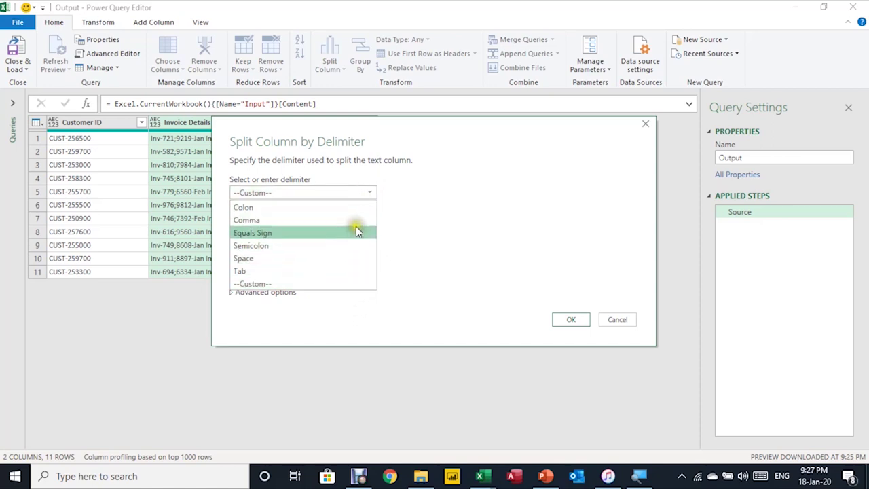
click(344, 258)
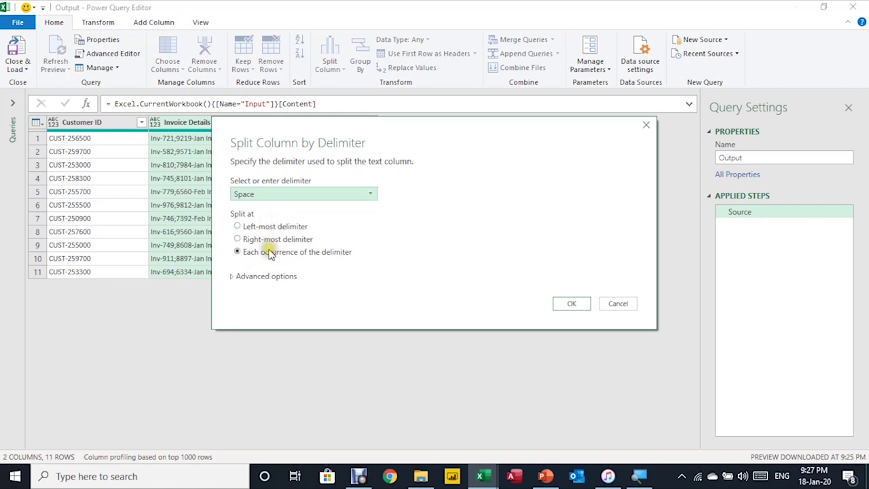
click(232, 277)
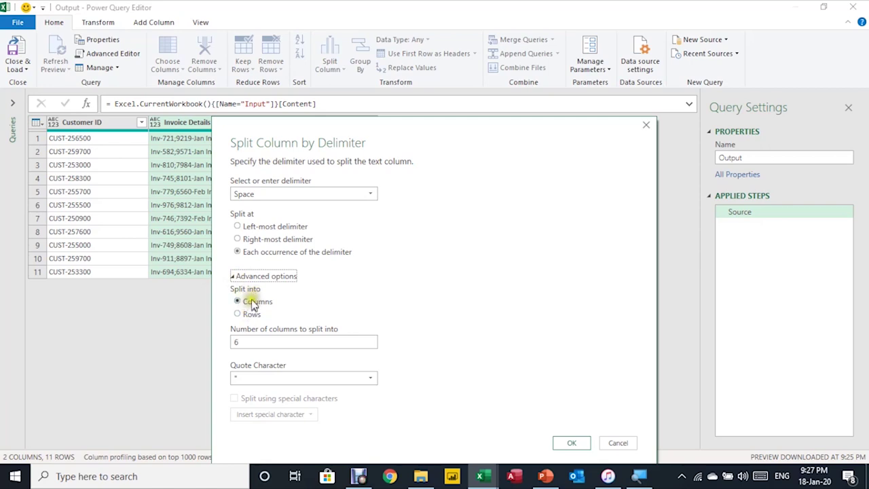
click(239, 314)
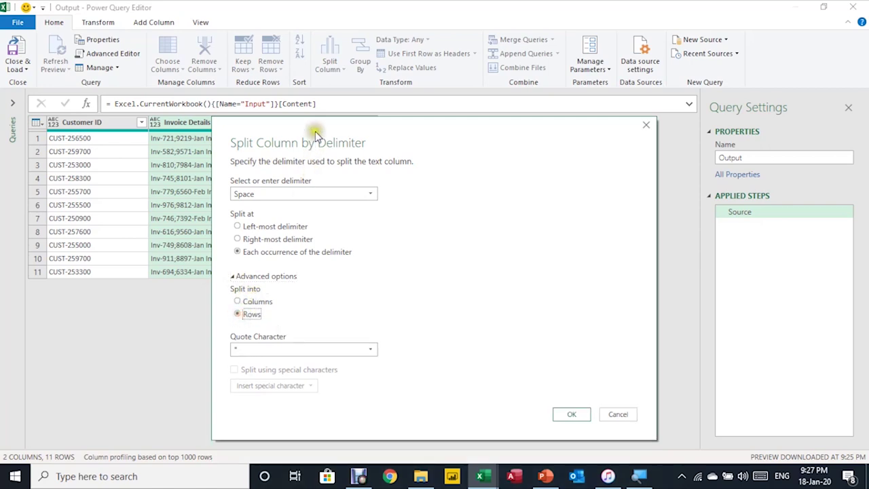
drag(317, 129, 444, 129)
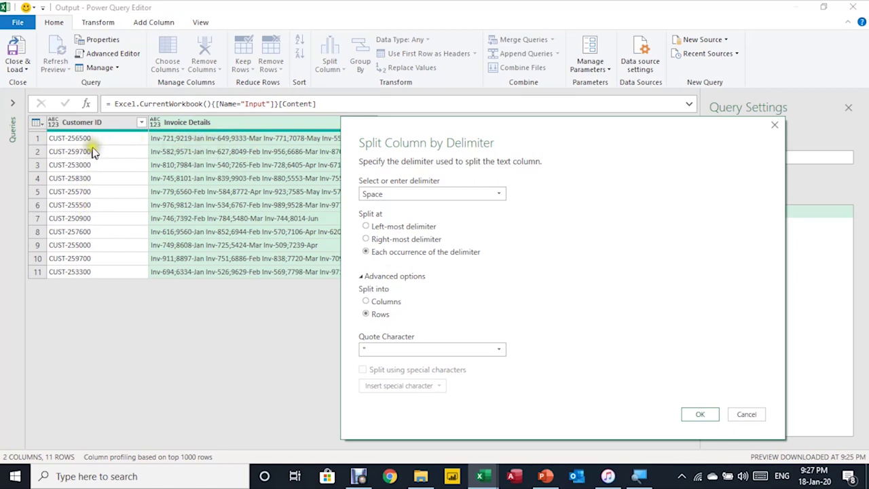
click(700, 416)
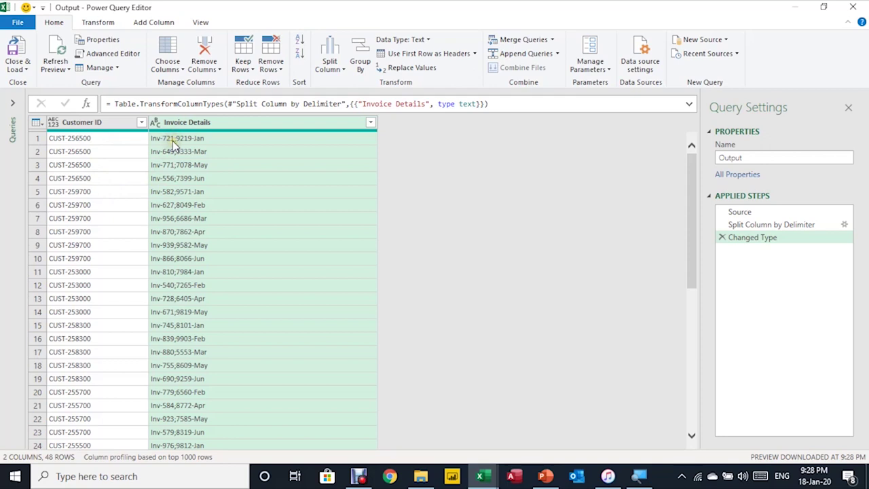
click(723, 237)
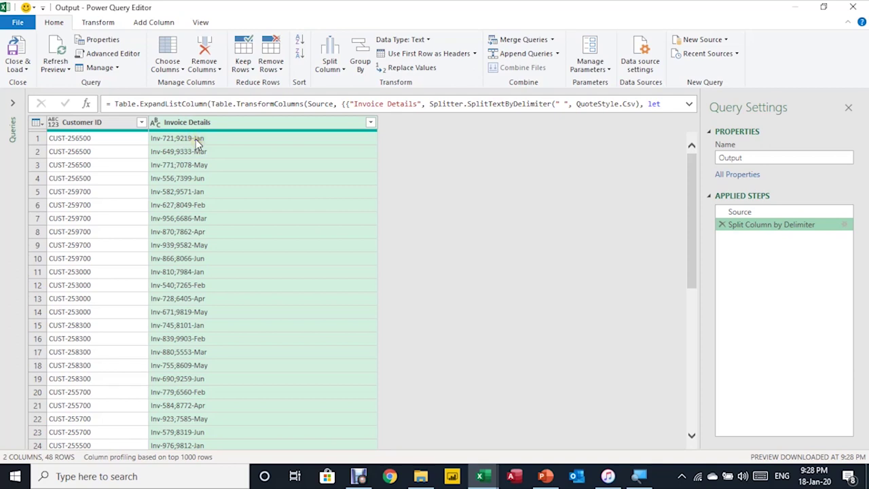
Split Invoice Details into columns at each semicolon and delete the Changed Type step that follows the split
click(338, 70)
click(346, 82)
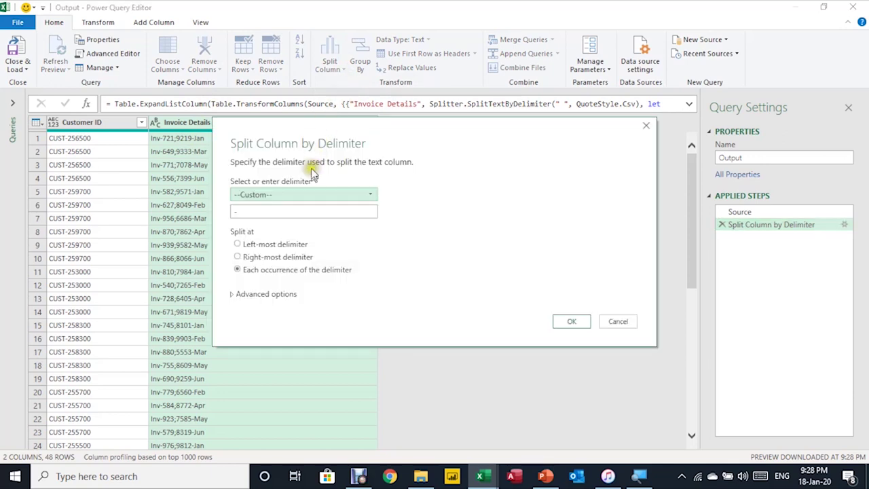
click(333, 196)
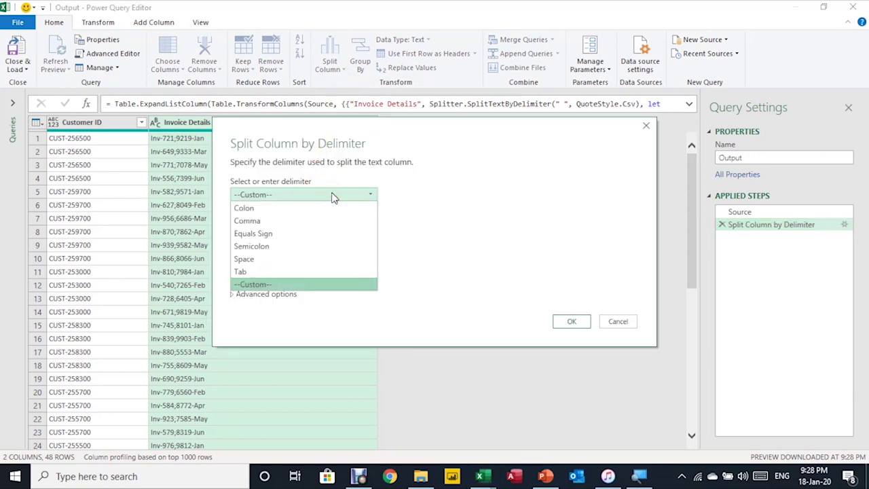
click(315, 247)
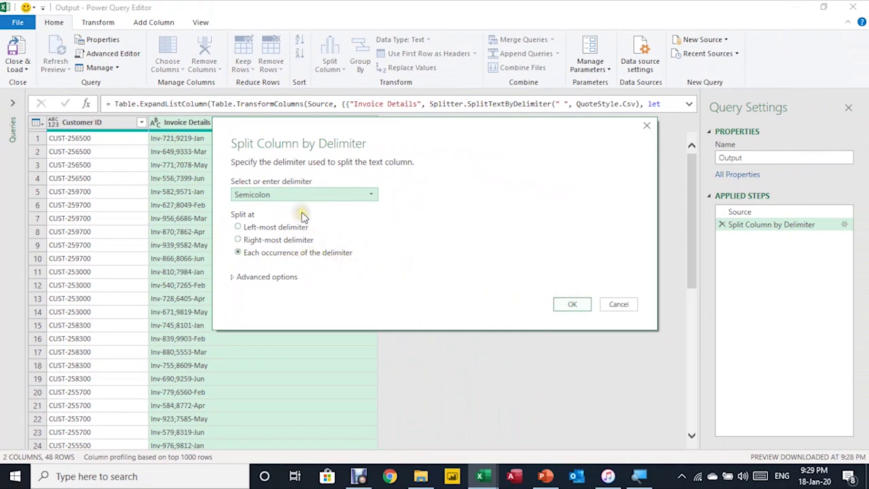
click(577, 307)
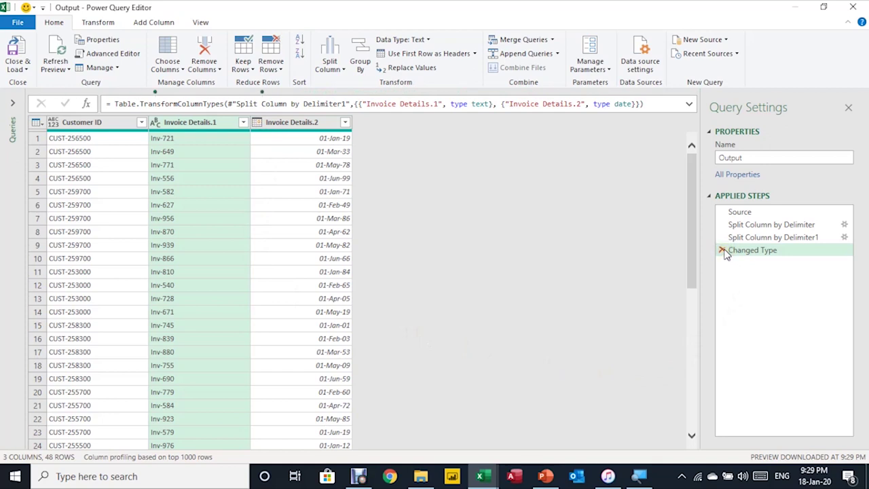
click(764, 253)
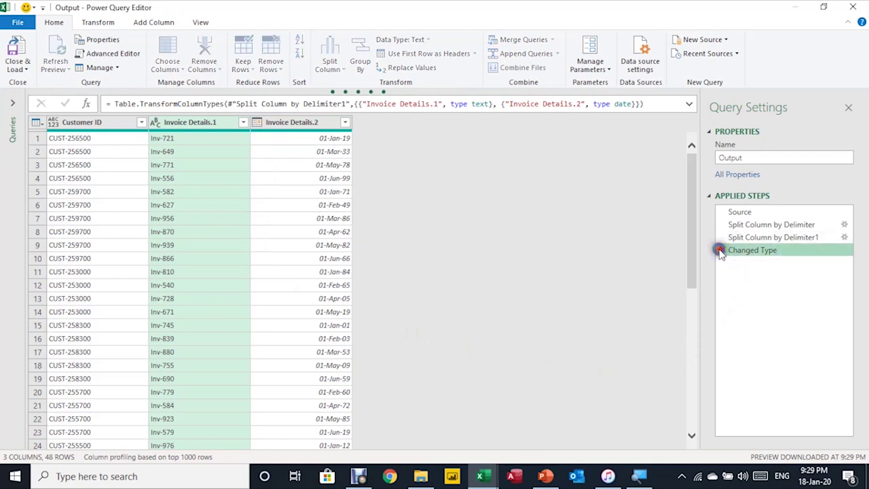
click(721, 250)
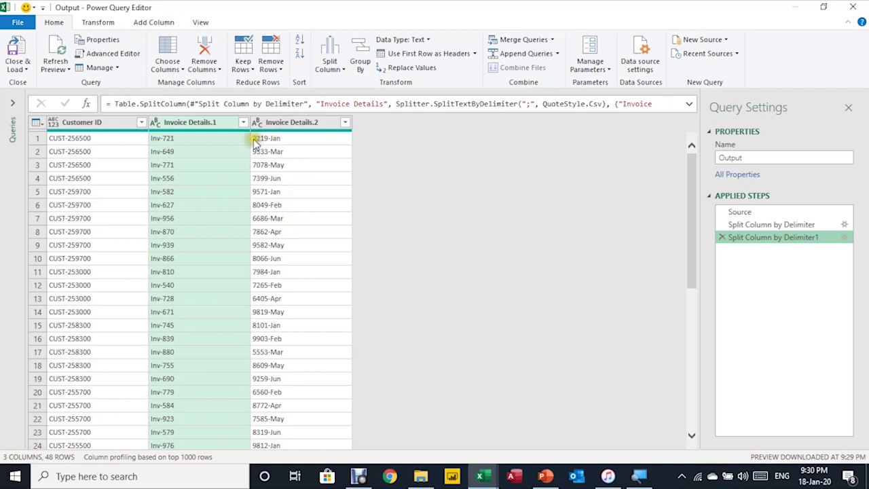
Split the Invoice Details.2 column by the transition from digit to non-digit
click(291, 123)
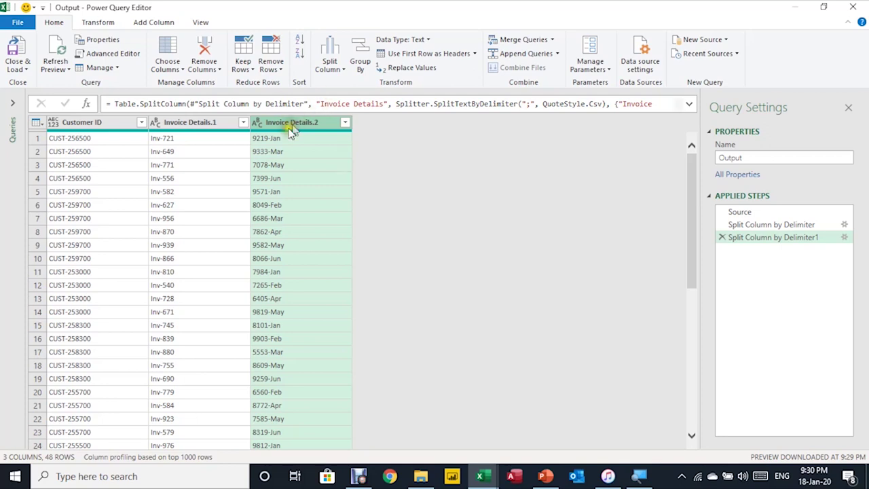
click(334, 71)
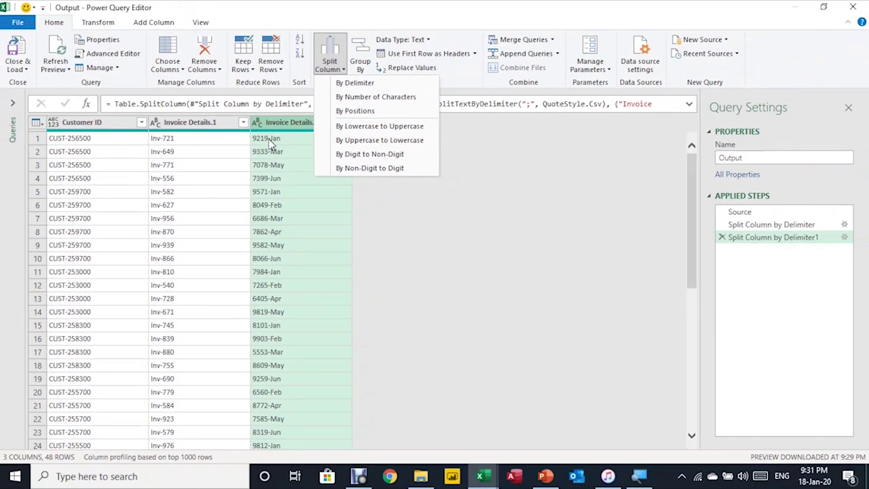
click(354, 155)
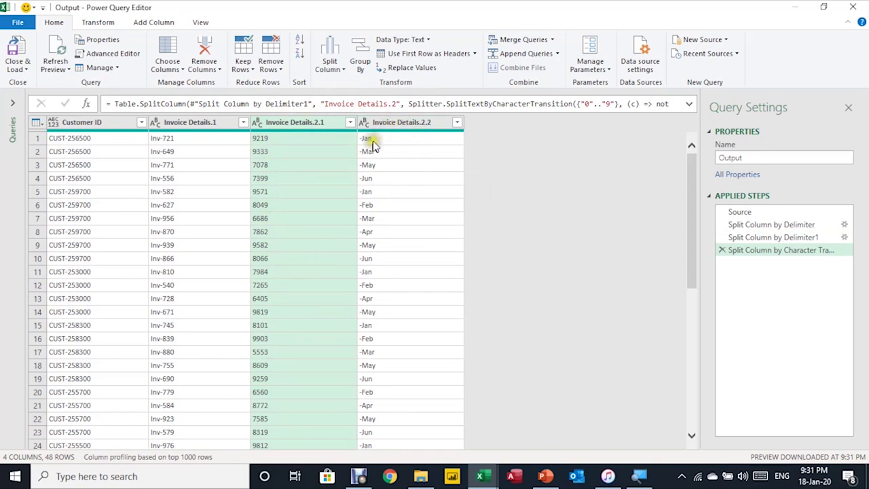
Split the Invoice Details.2.2 column by 1 character, once as far left as possible, and remove the resulting column of dashes
click(410, 126)
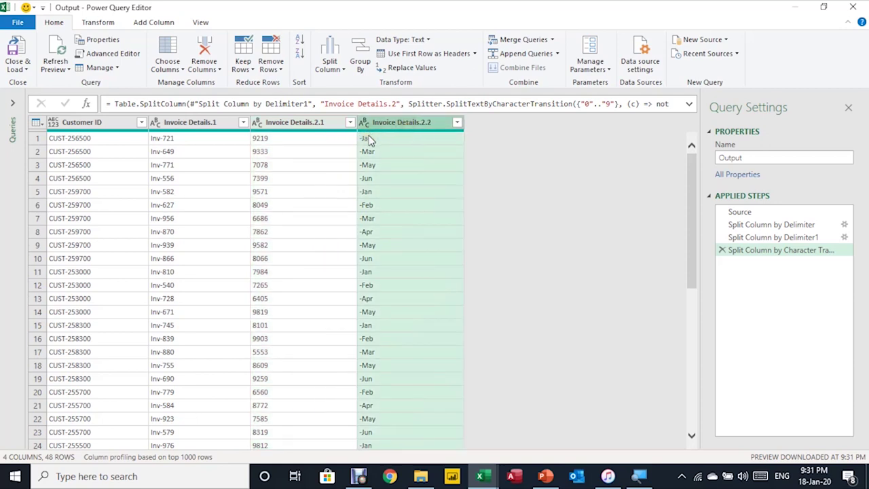
click(367, 143)
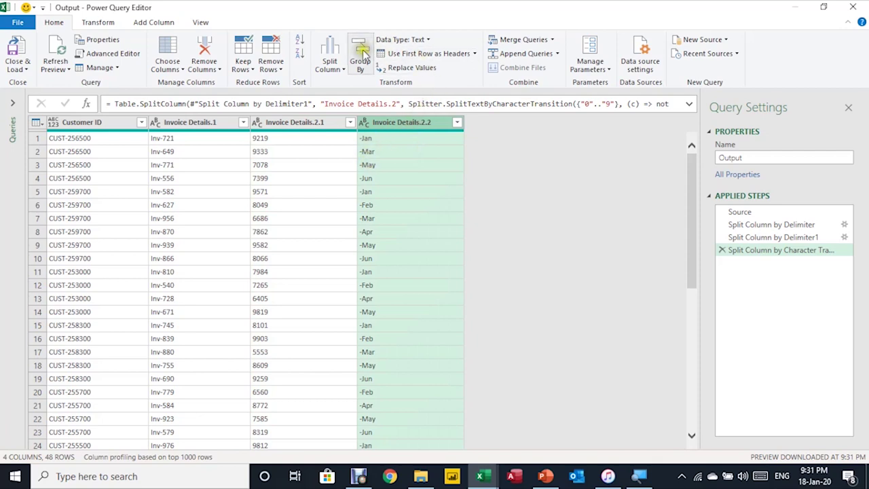
click(342, 70)
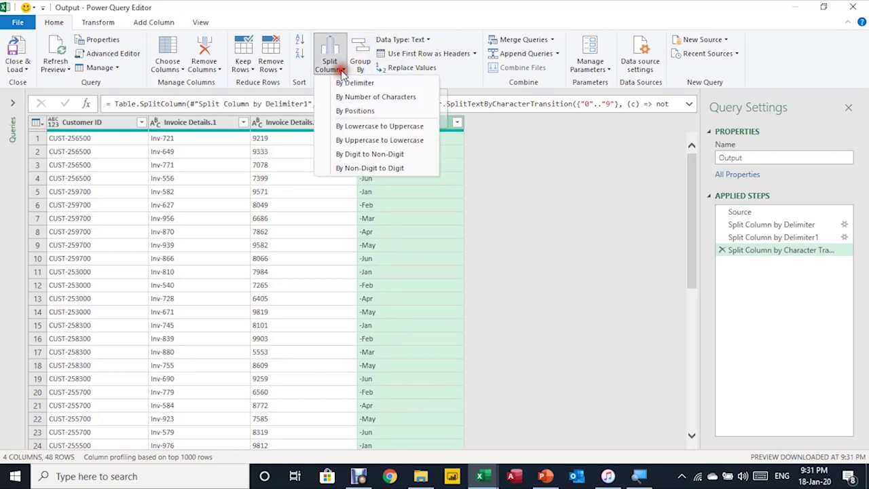
click(377, 97)
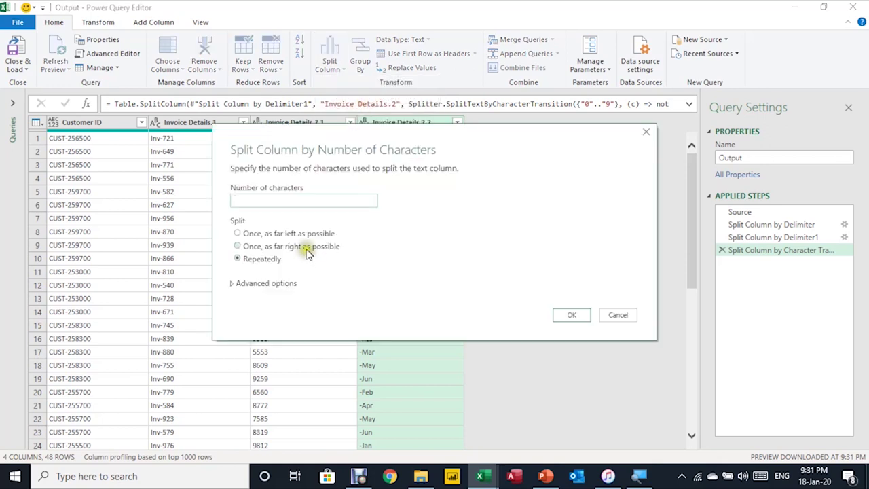
drag(336, 134, 260, 170)
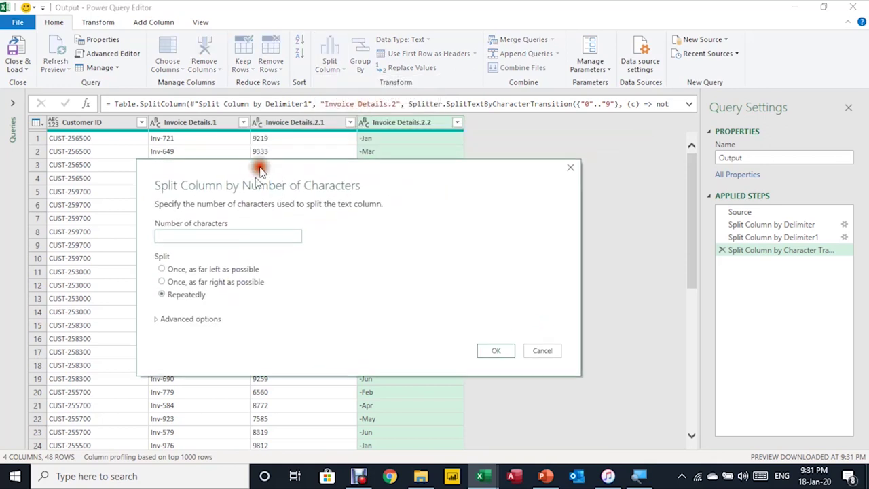
click(183, 239)
click(184, 270)
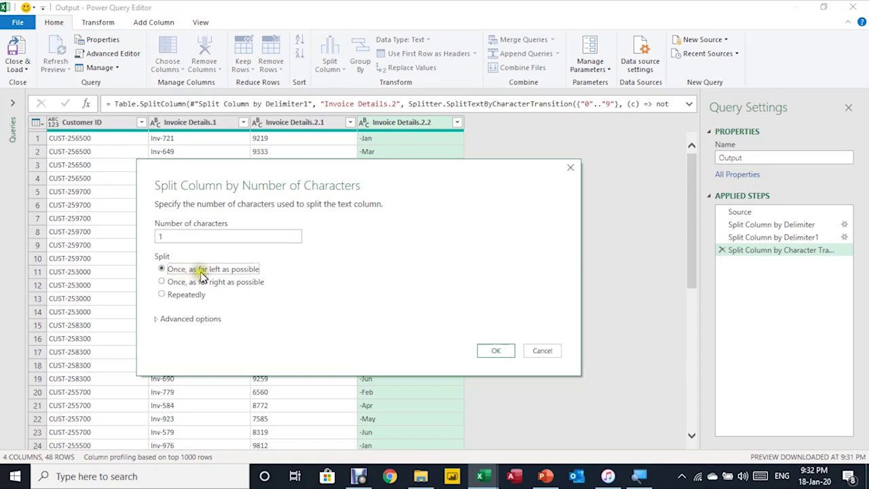
click(505, 355)
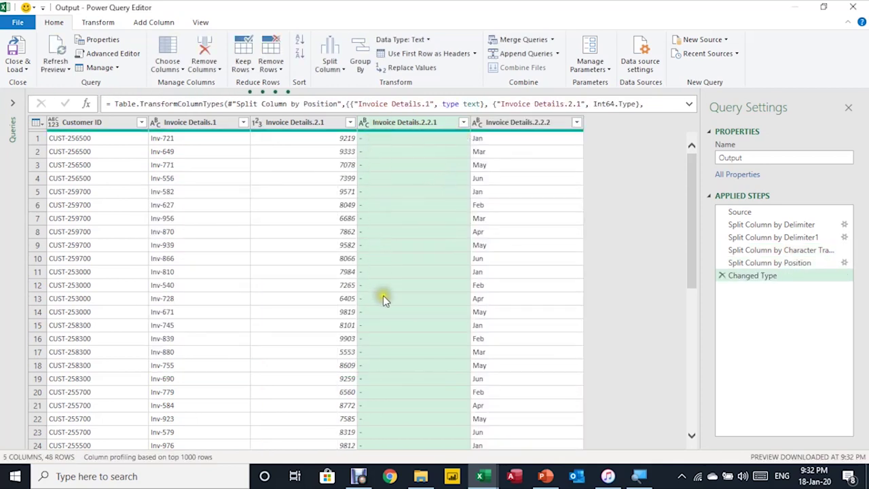
right_click(412, 125)
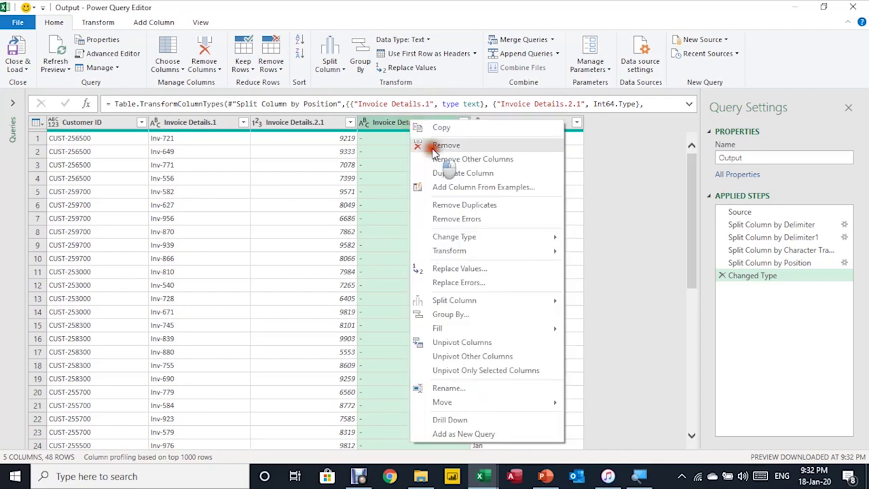
click(434, 147)
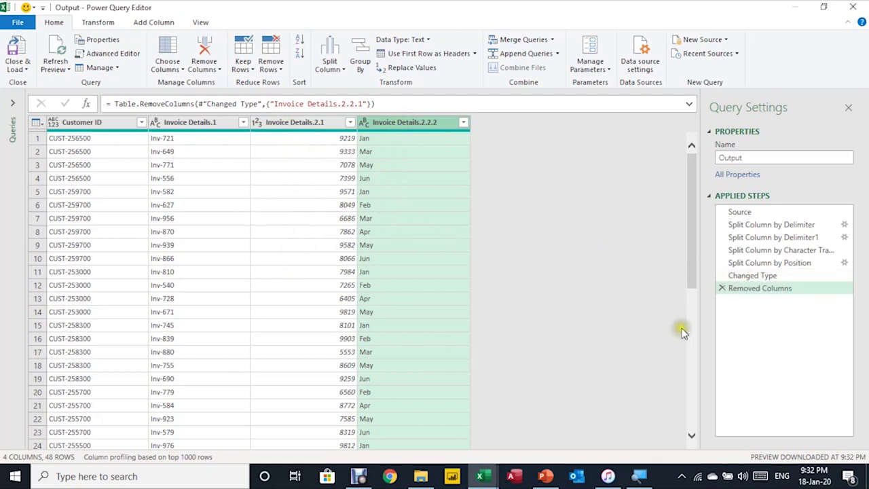
Set Customer ID, Invoice Details.1 and Invoice Details.2.2.2 to the Text data type, and Invoice Details.2.1 to Decimal Number
click(131, 124)
ctrl+click(167, 124)
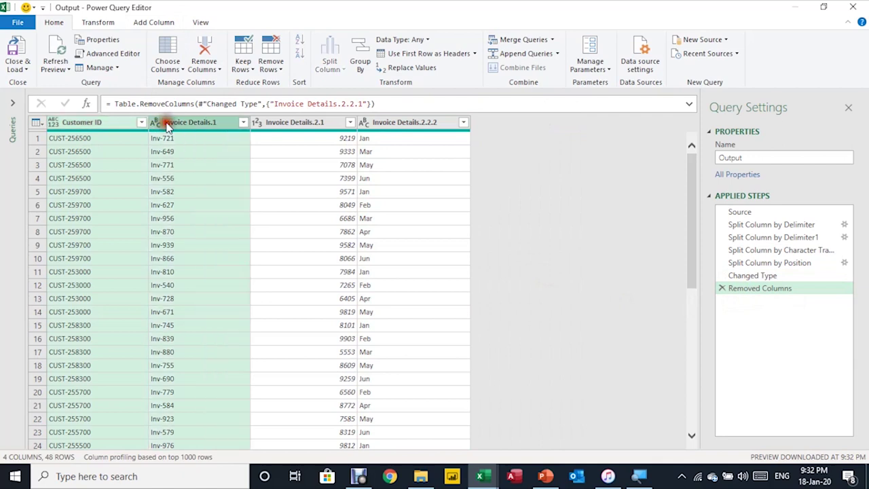
ctrl+click(400, 123)
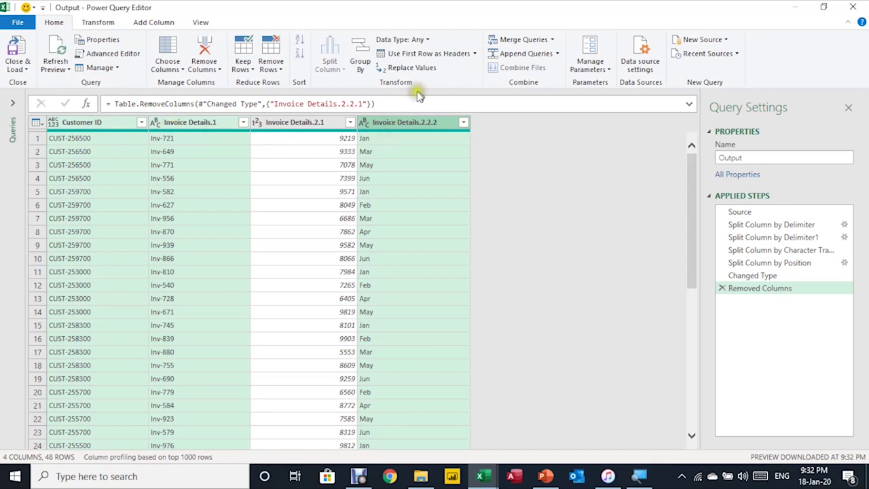
click(426, 42)
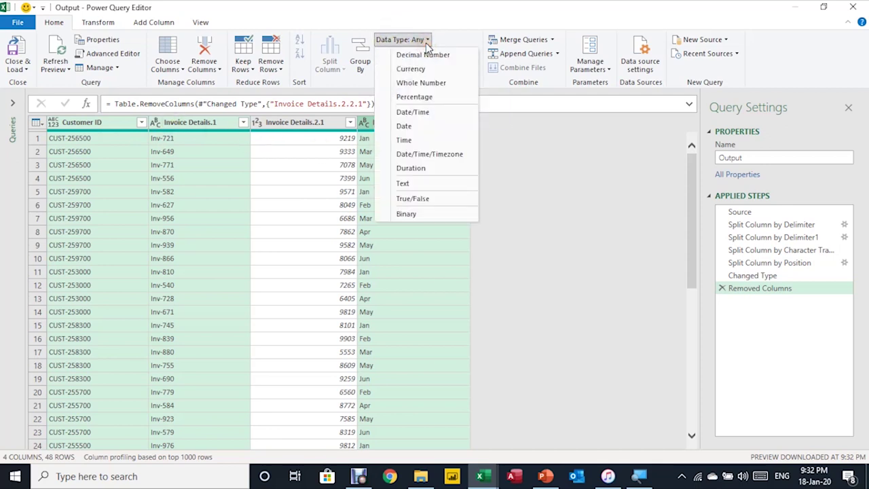
click(425, 184)
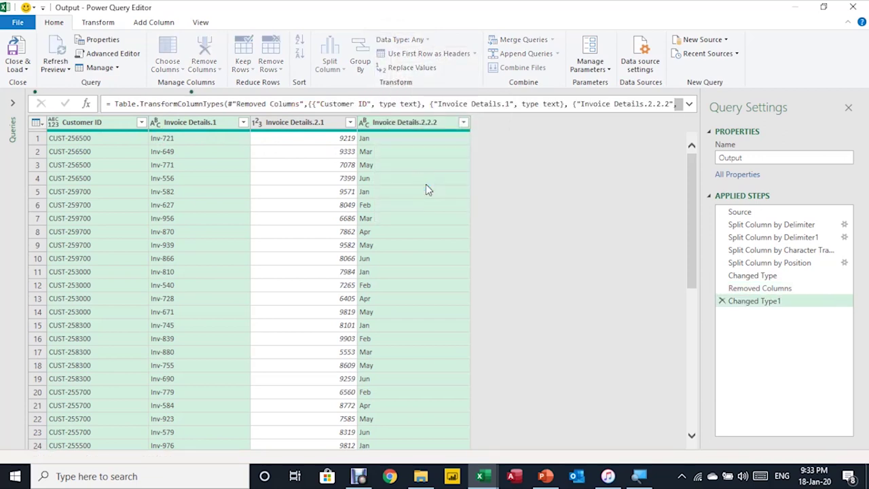
click(311, 122)
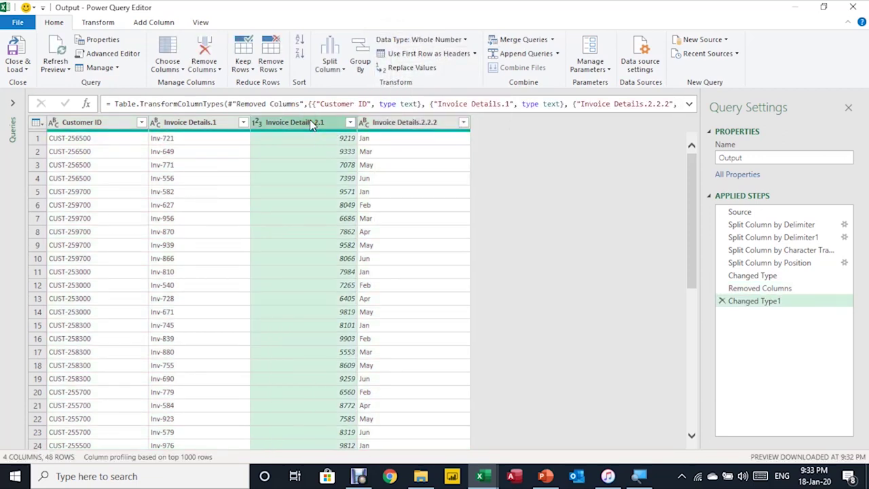
click(465, 40)
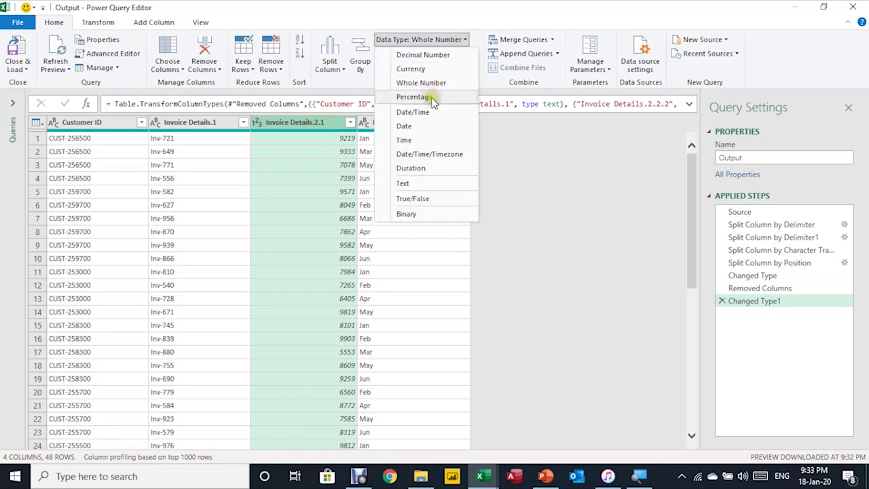
click(436, 55)
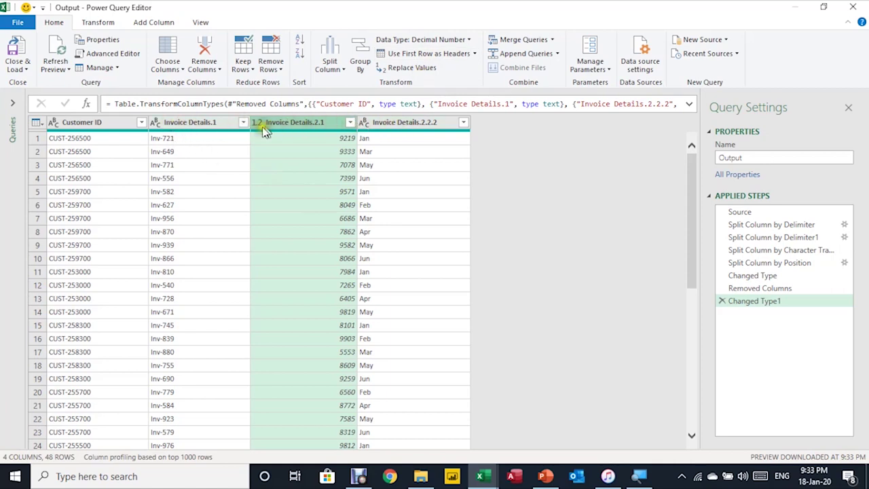
Rename the three invoice detail columns as Invoice Number, Amount and Month
double_click(195, 122)
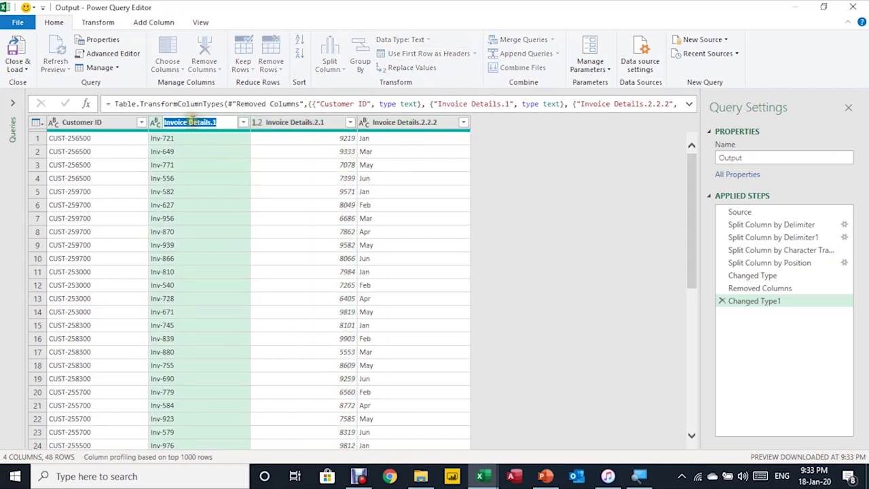
text(Invoice Number)
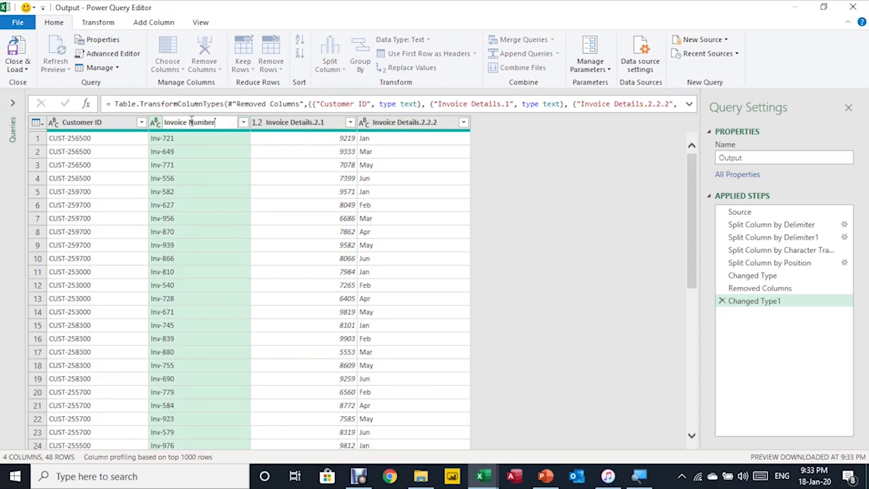
key(Return)
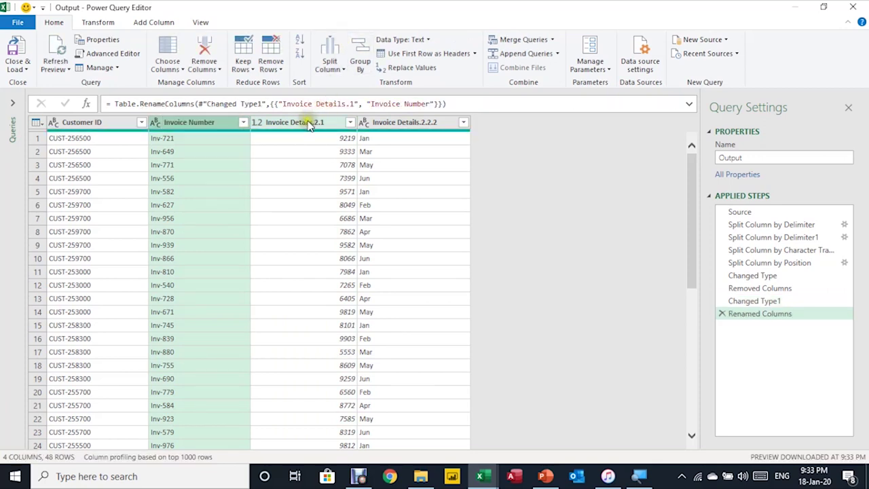
double_click(309, 122)
click(309, 123)
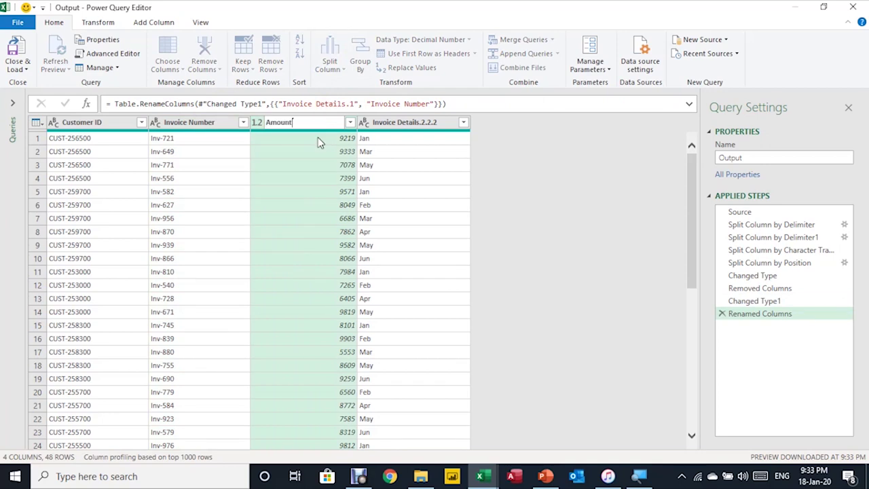
key(Return)
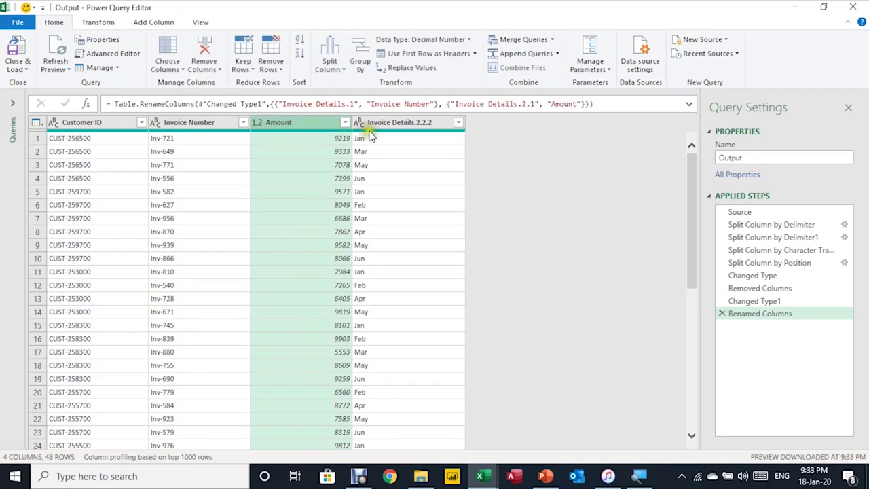
double_click(384, 122)
text(Month)
key(Return)
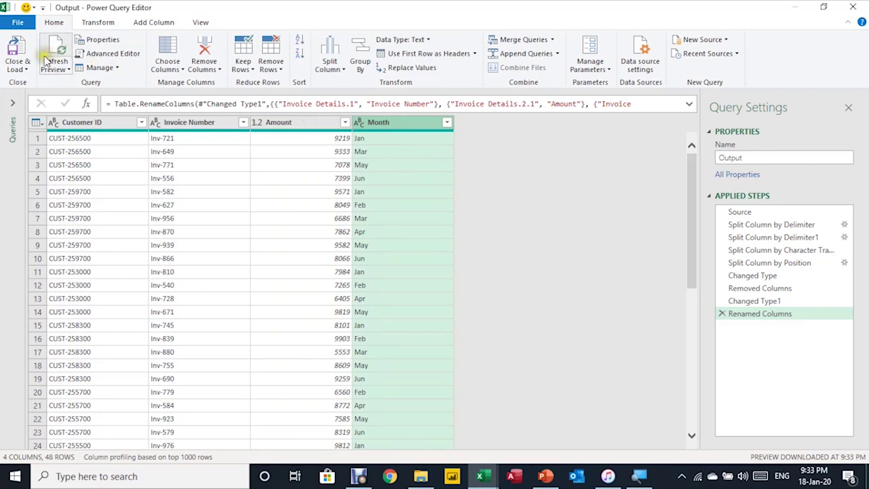
Load the query as a table into the existing OutPut worksheet at cell A1 and review the loaded rows there
click(19, 67)
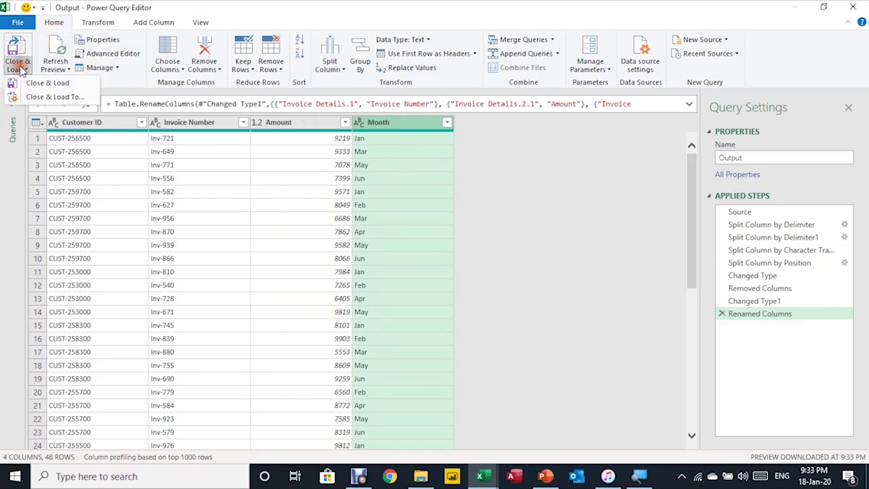
click(38, 98)
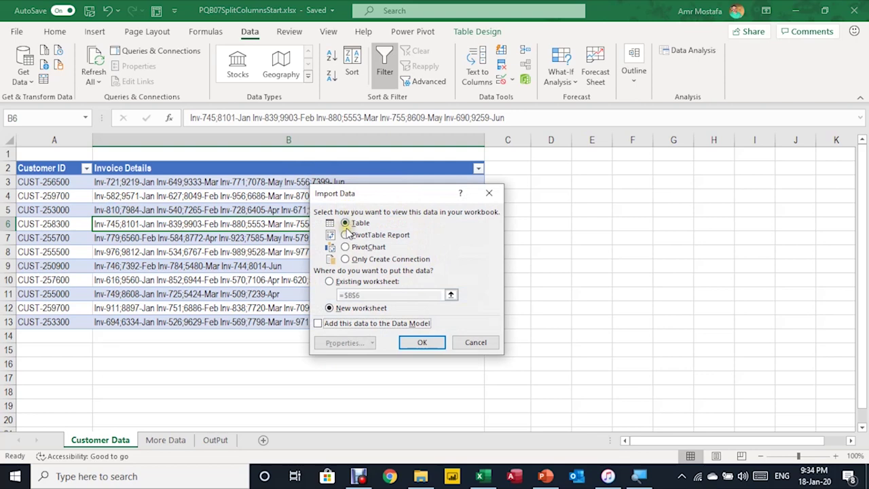
click(329, 281)
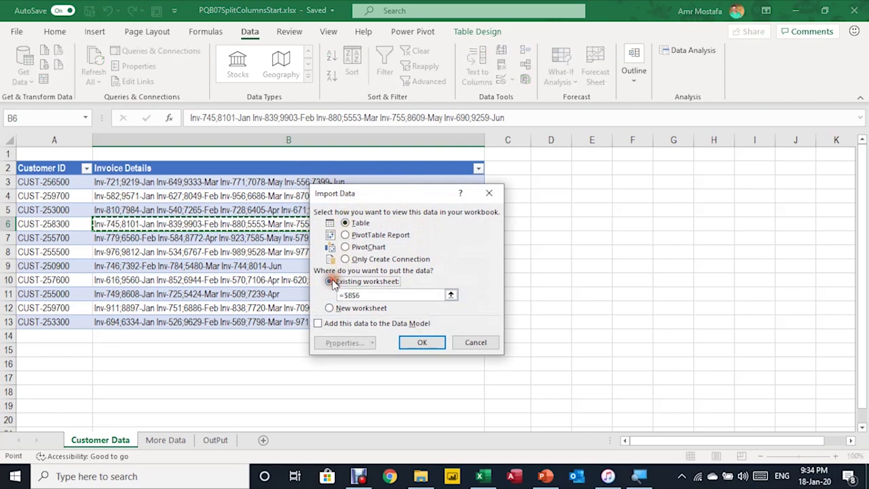
click(212, 439)
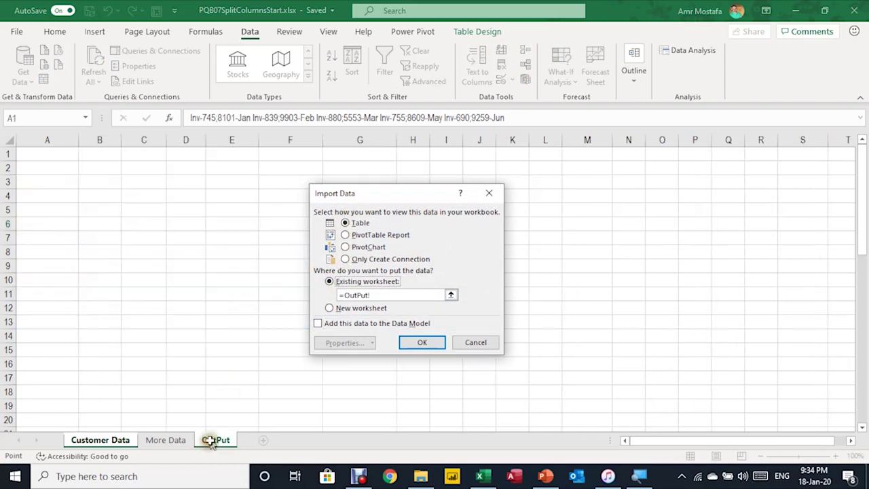
click(67, 158)
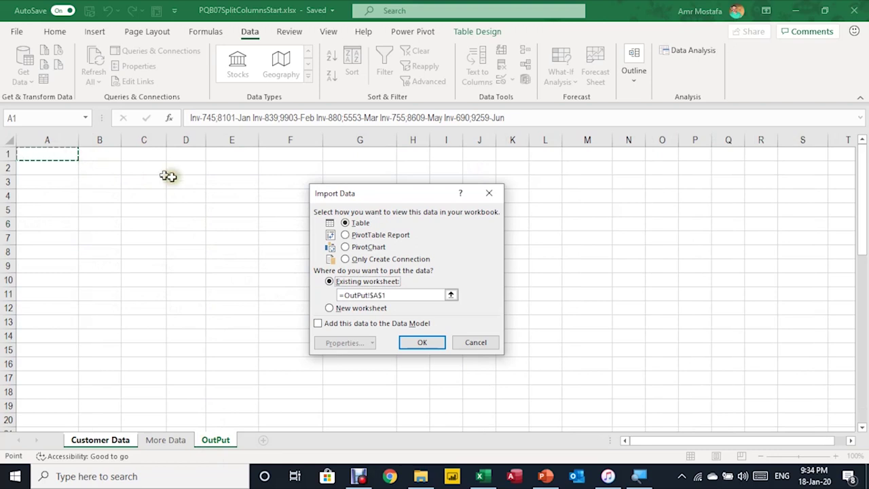
click(421, 343)
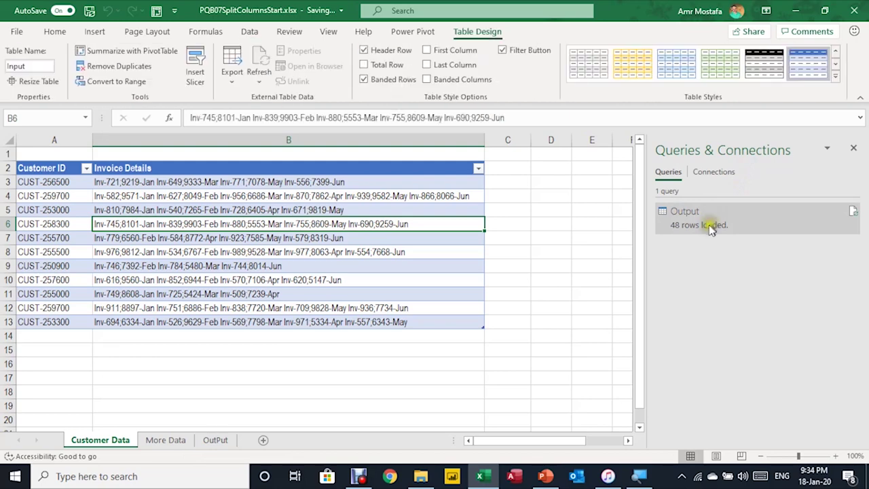
click(215, 440)
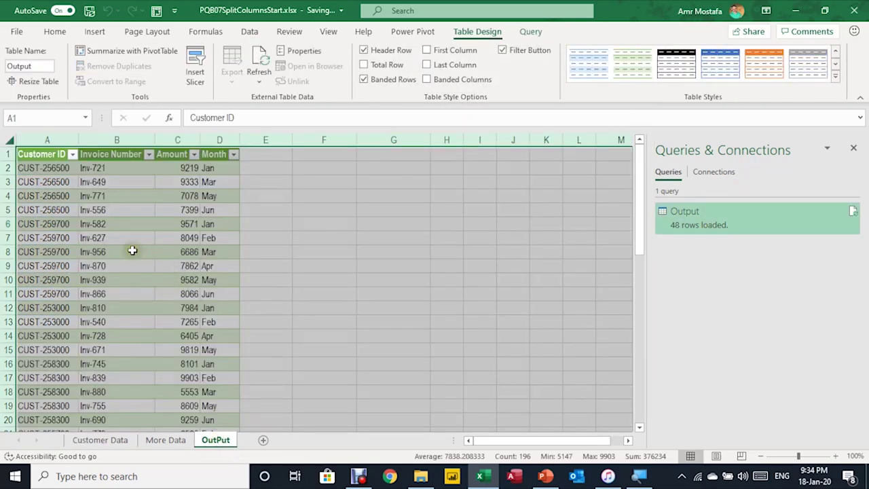
click(132, 251)
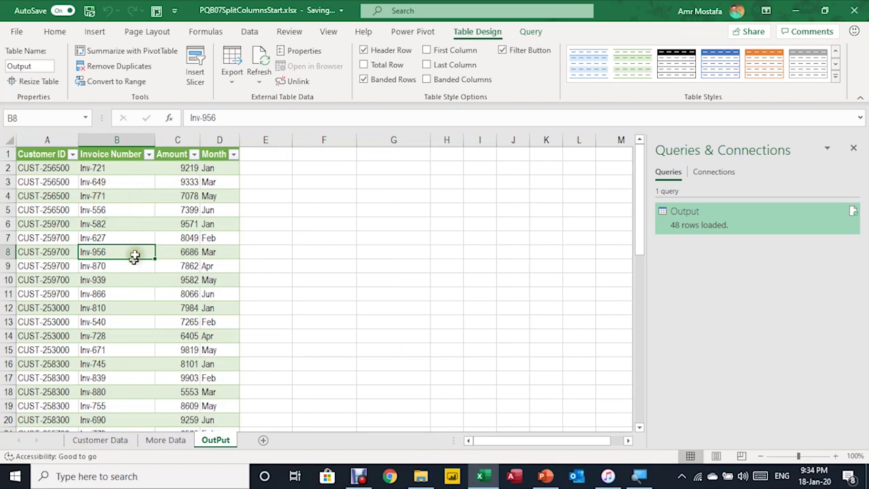
scroll(123, 309, down, 8)
scroll(124, 309, up, 8)
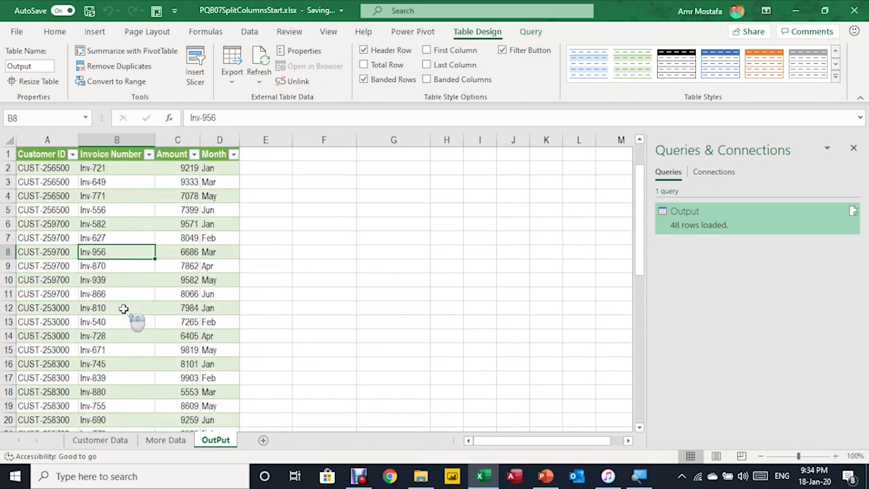
Create a PivotTable from the Output table at cell F3 of the existing OutPut worksheet and name it InvoiceReport
click(124, 188)
key(alt+n)
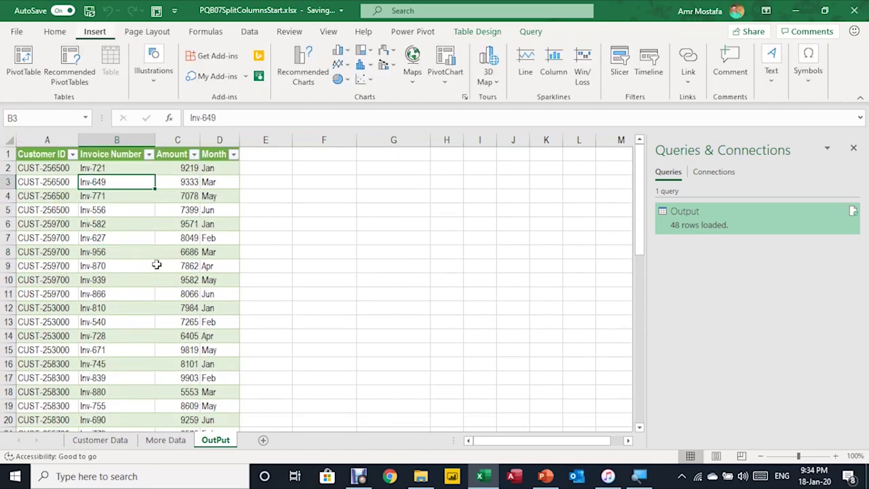
key(Escape)
key(alt+n)
key(v)
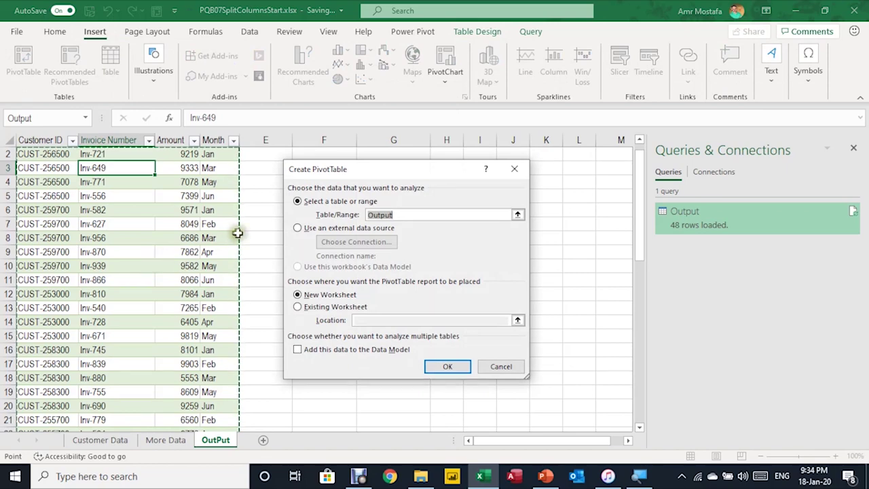
click(298, 307)
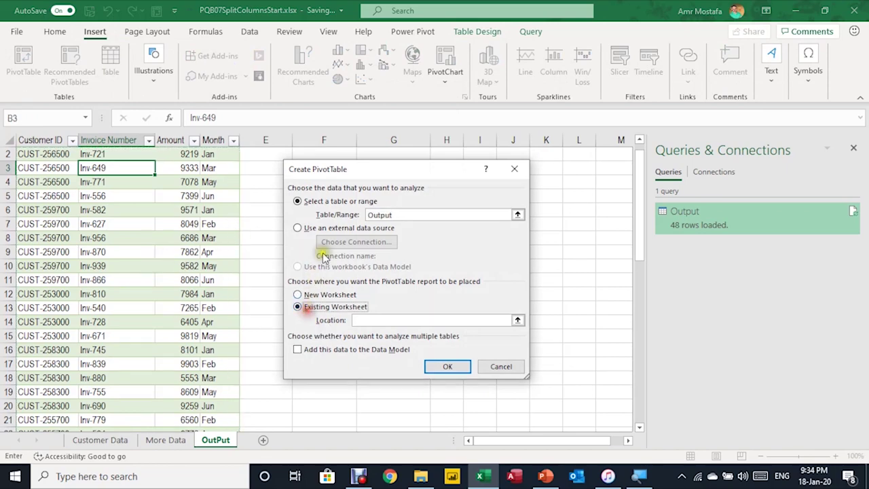
drag(345, 172, 415, 194)
click(341, 165)
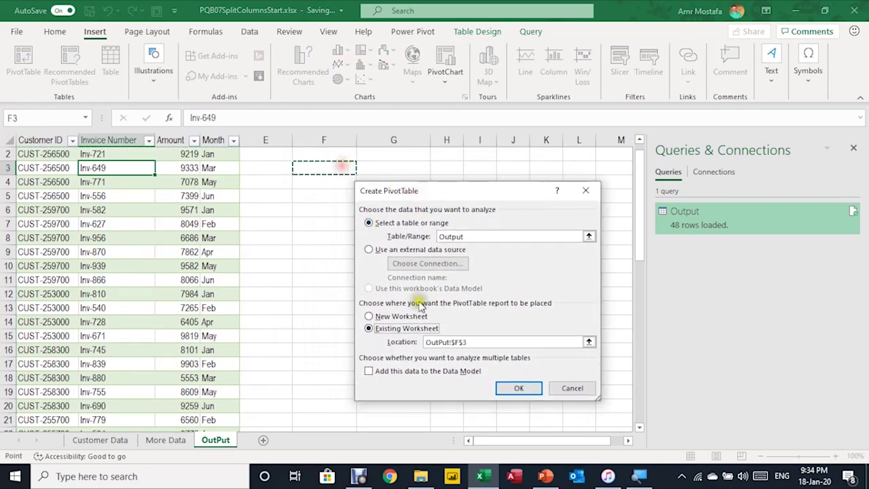
click(518, 388)
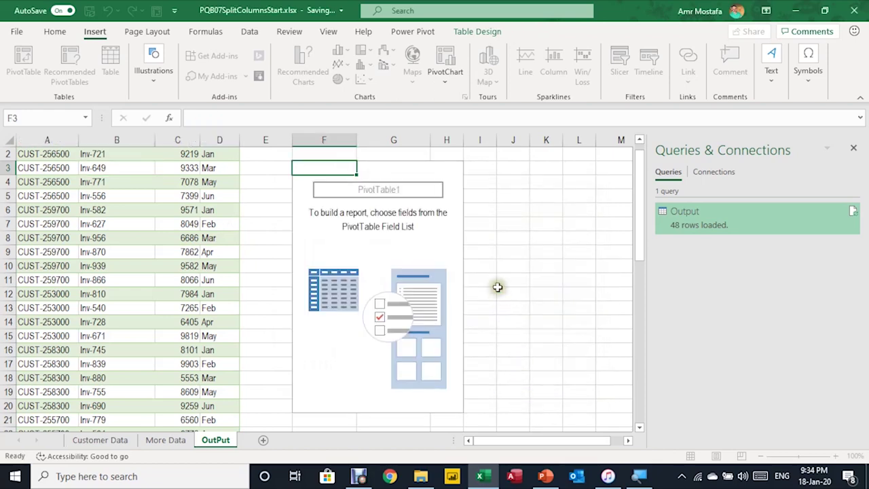
click(47, 66)
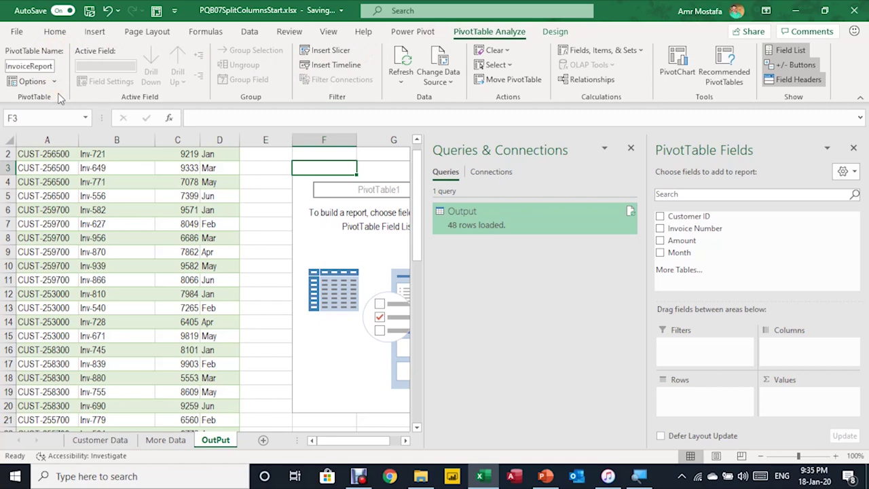
key(Return)
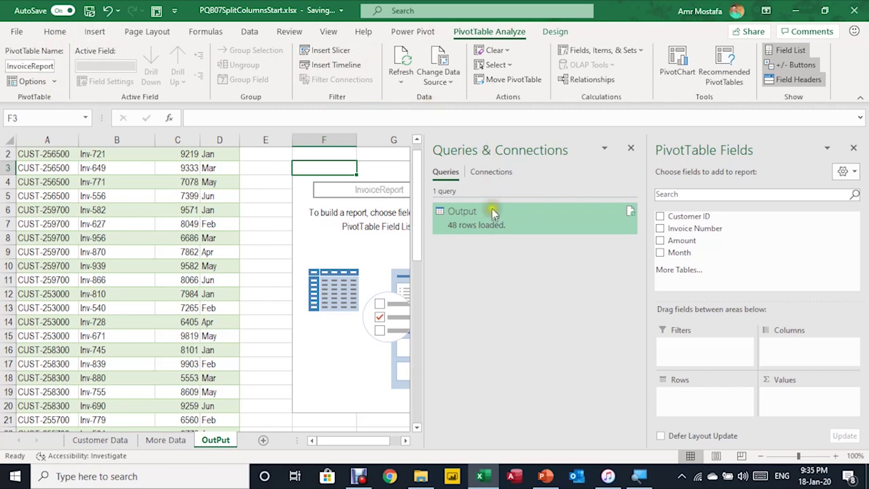
Close the Queries & Connections pane and lay out the PivotTable with Month as columns and the sum of Amount as values
click(631, 148)
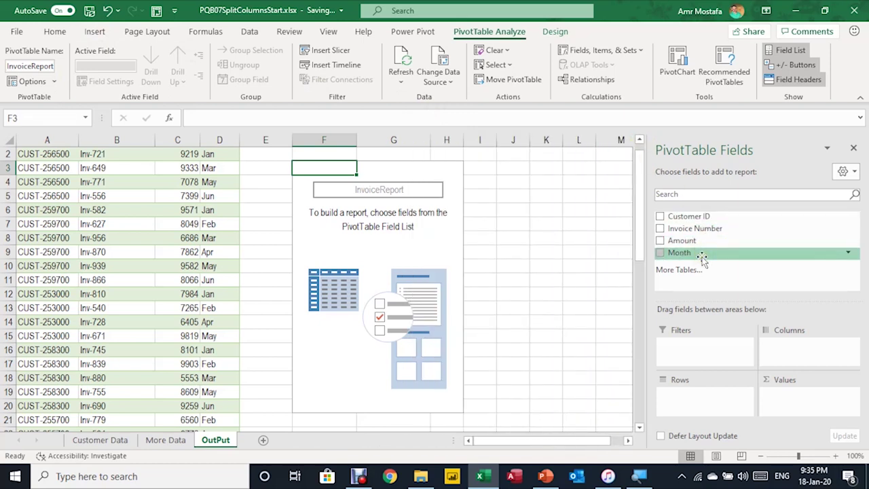
drag(702, 255, 781, 341)
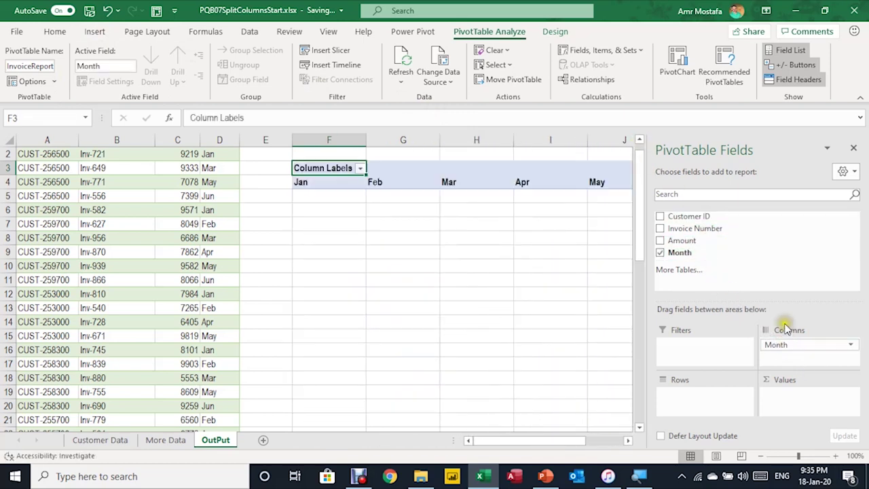
drag(729, 240, 797, 407)
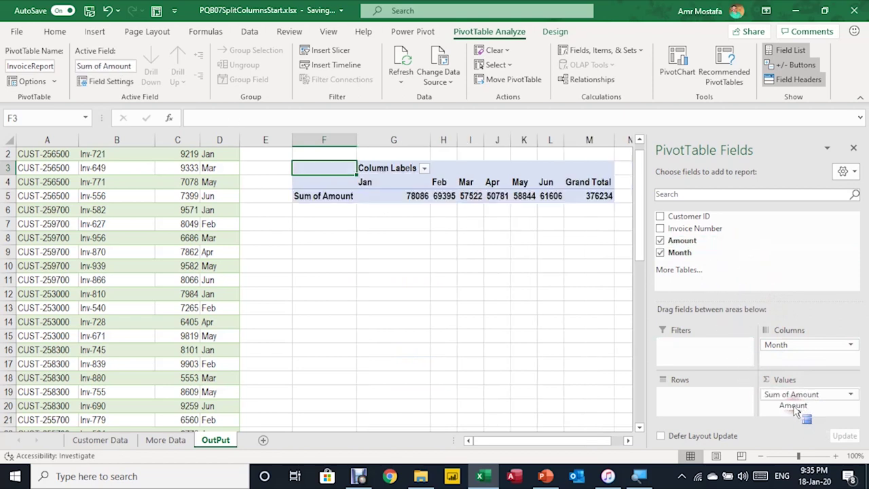
Format the Sum of Amount values as Currency with the $ symbol and 0 decimal places
click(417, 196)
right_click(416, 195)
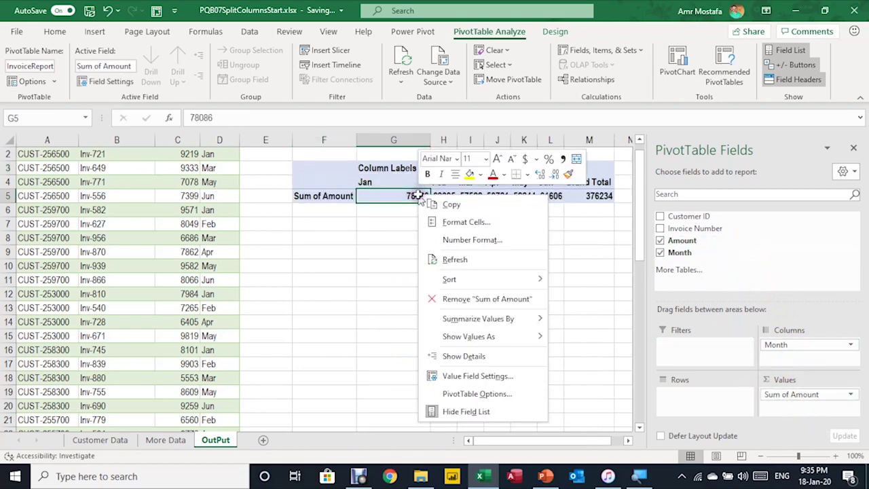
click(451, 233)
click(309, 146)
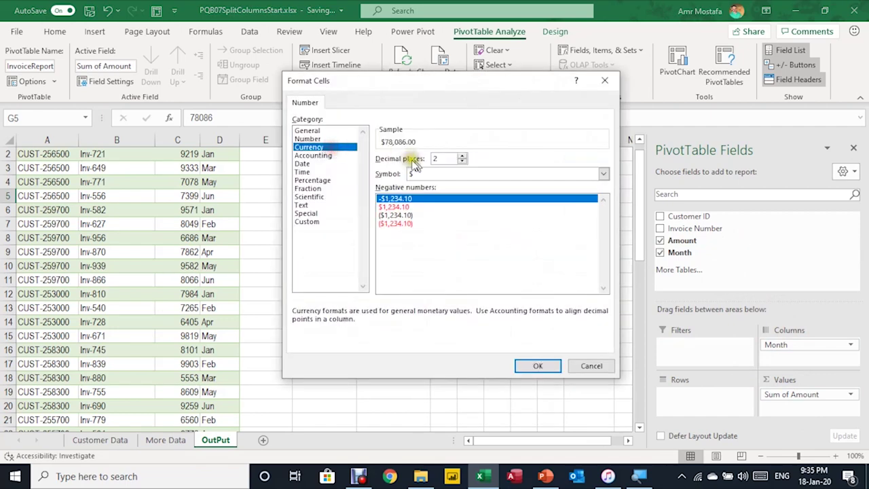
click(462, 162)
click(462, 162)
click(533, 366)
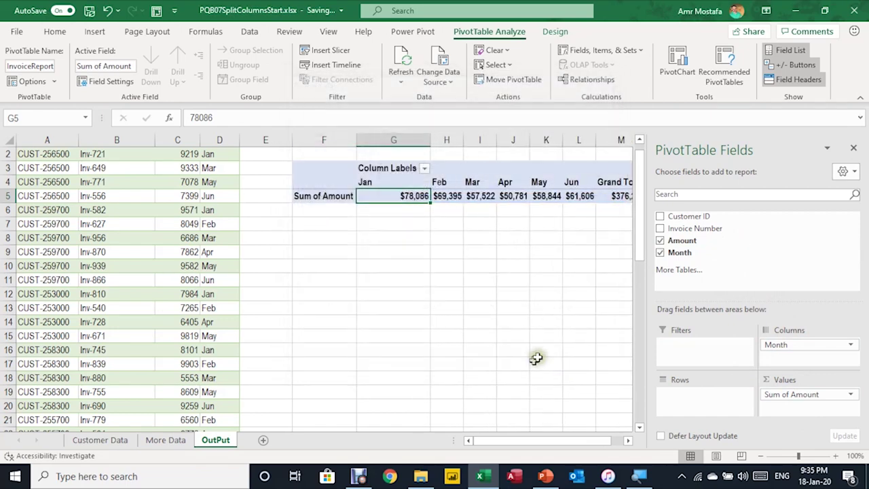
Add Customer ID to the PivotTable rows, with Invoice Number nested beneath it
drag(708, 217, 708, 402)
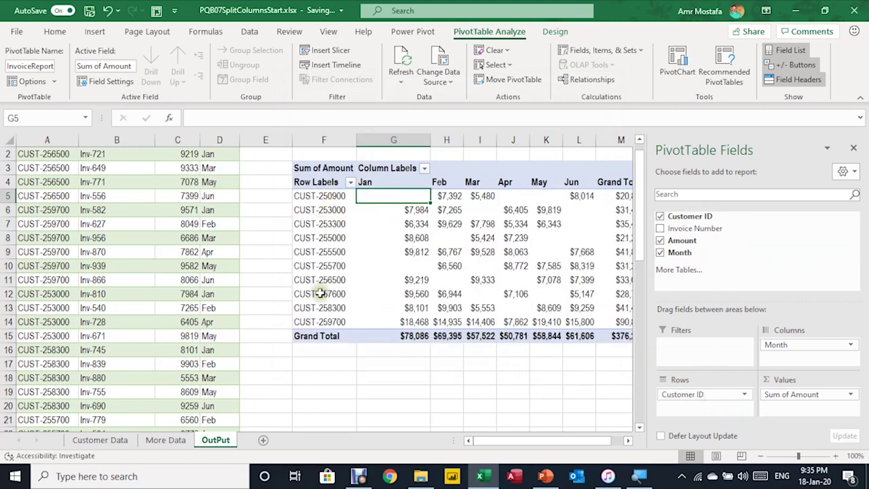
click(626, 440)
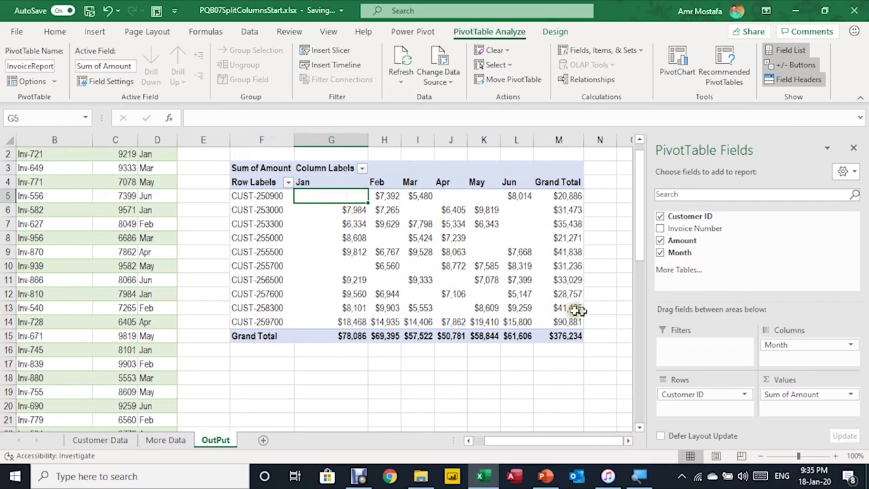
drag(727, 228, 706, 408)
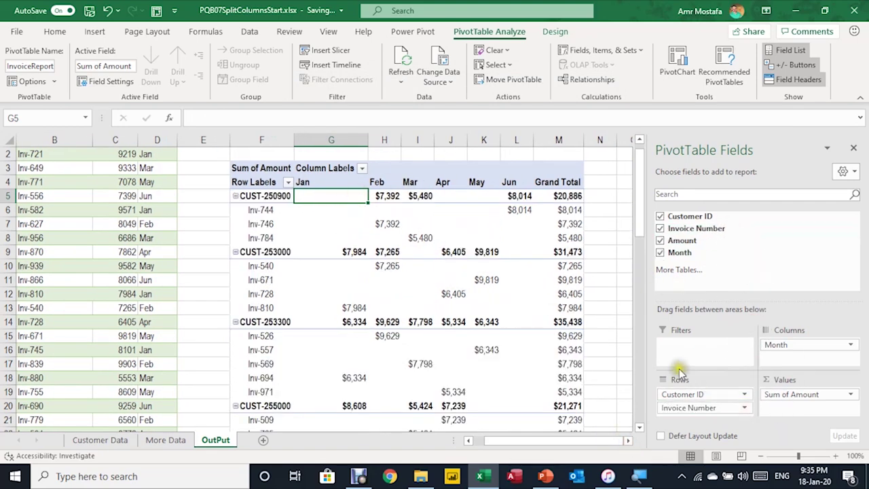
Compare the PivotTable's customer and invoice rows with the source on Customer Data, and examine the additional invoice records on More Data
click(262, 195)
drag(265, 210, 262, 238)
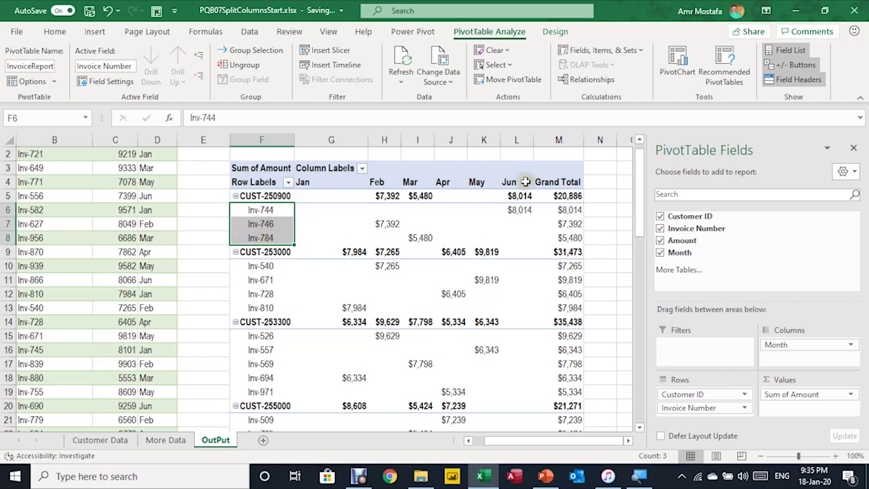
click(88, 440)
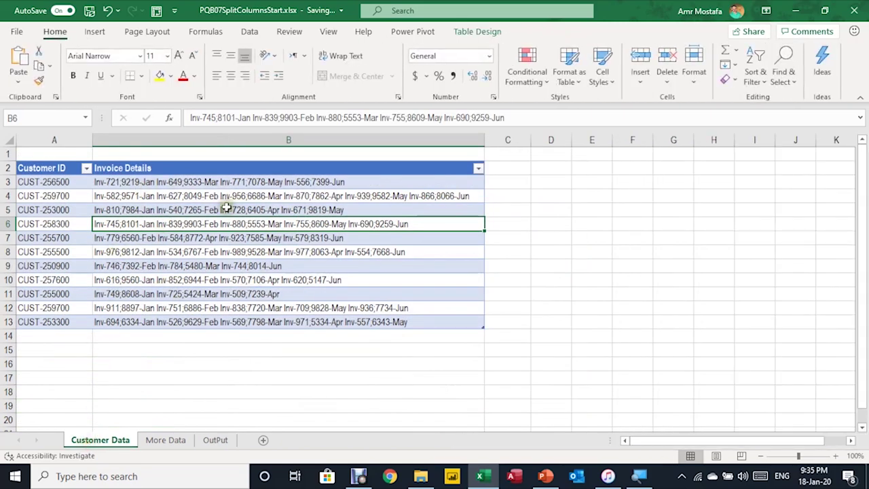
click(215, 440)
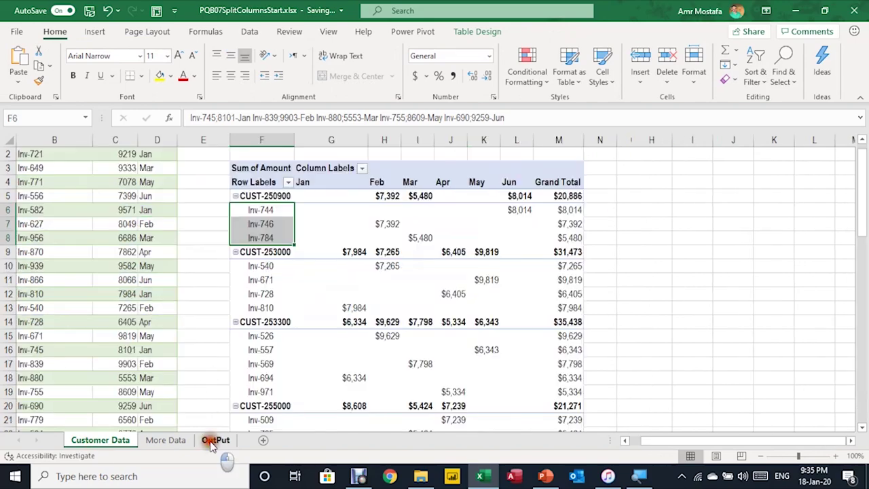
click(153, 440)
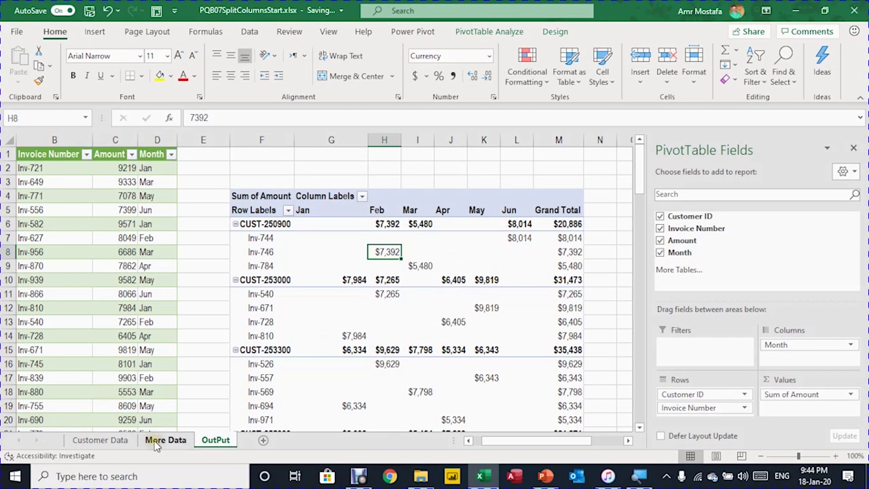
click(222, 236)
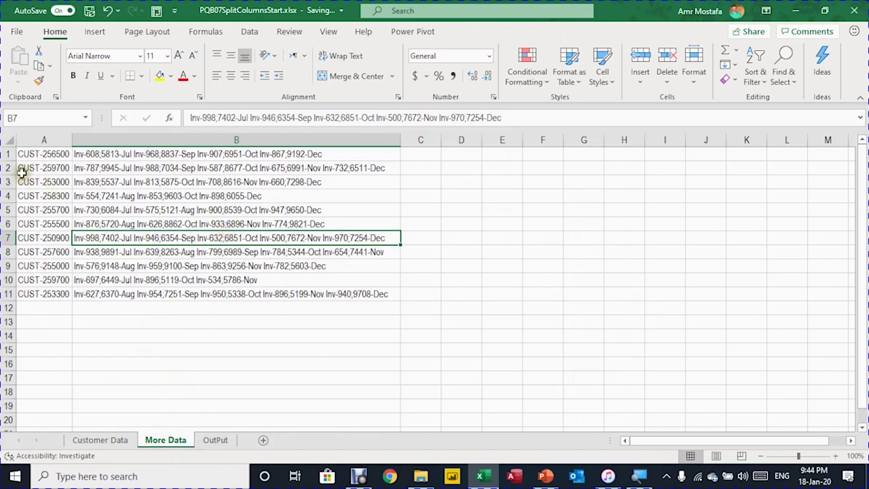
drag(26, 155, 170, 266)
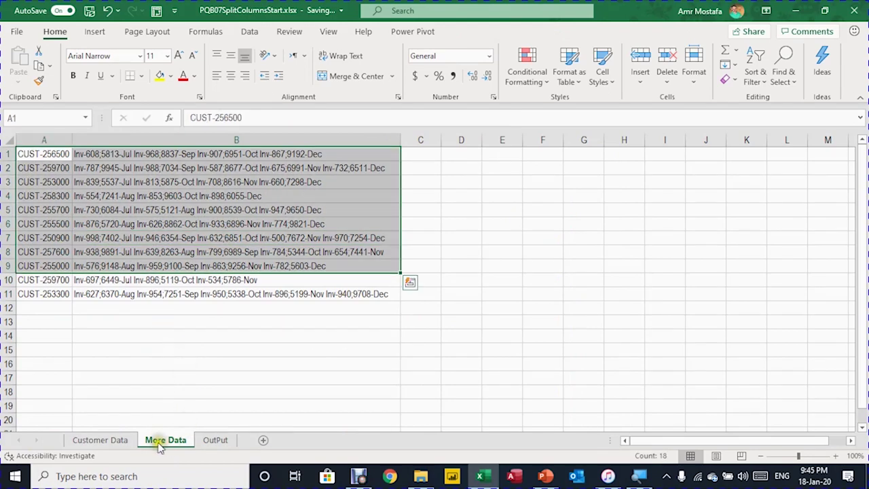
click(217, 172)
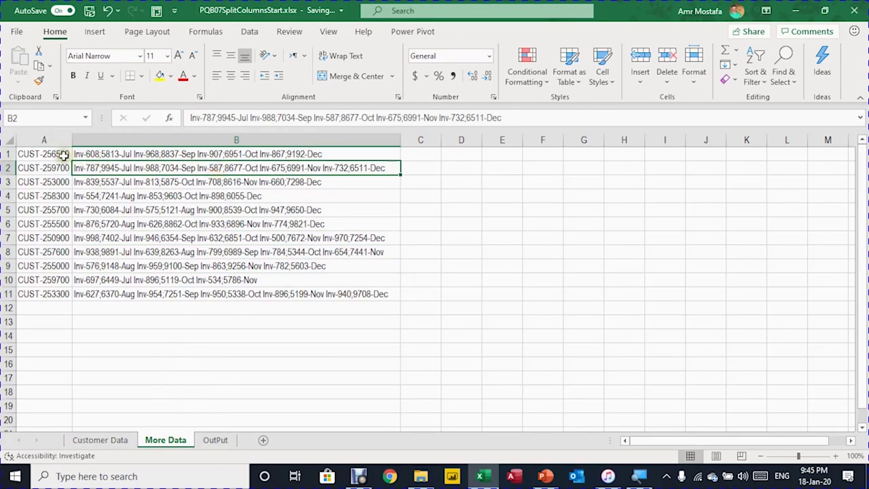
Copy the records in A1:B11 of More Data and append them to the Customer Data table from cell A14
drag(66, 154, 229, 290)
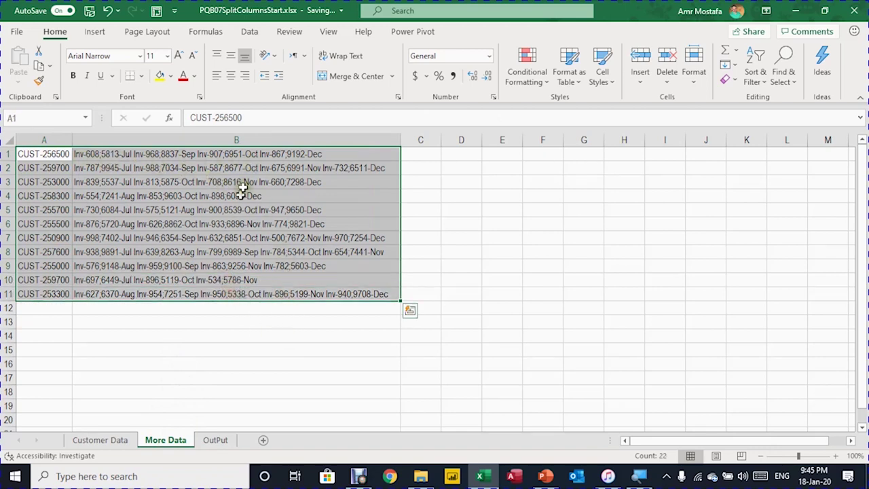
click(214, 440)
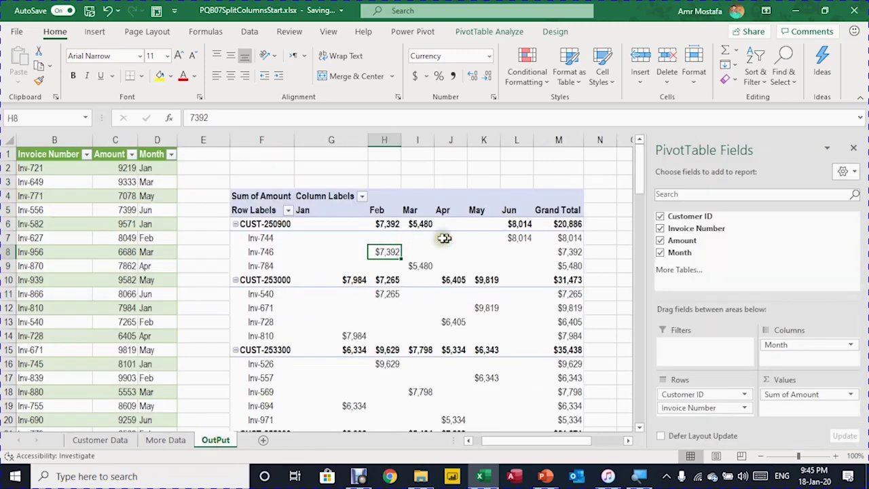
click(175, 440)
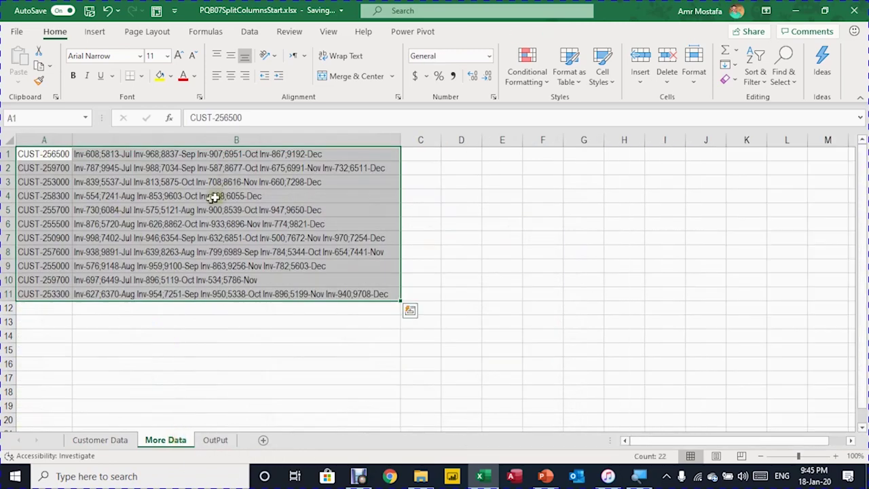
key(ctrl+c)
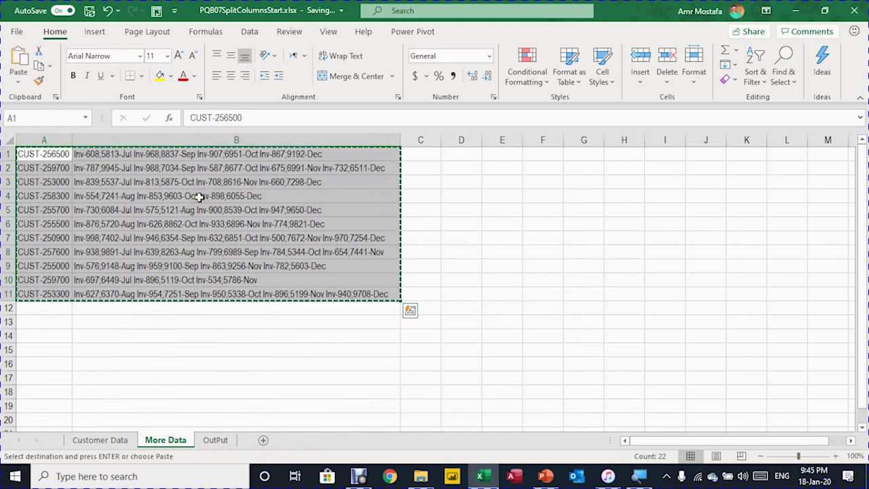
click(99, 440)
drag(96, 367, 62, 337)
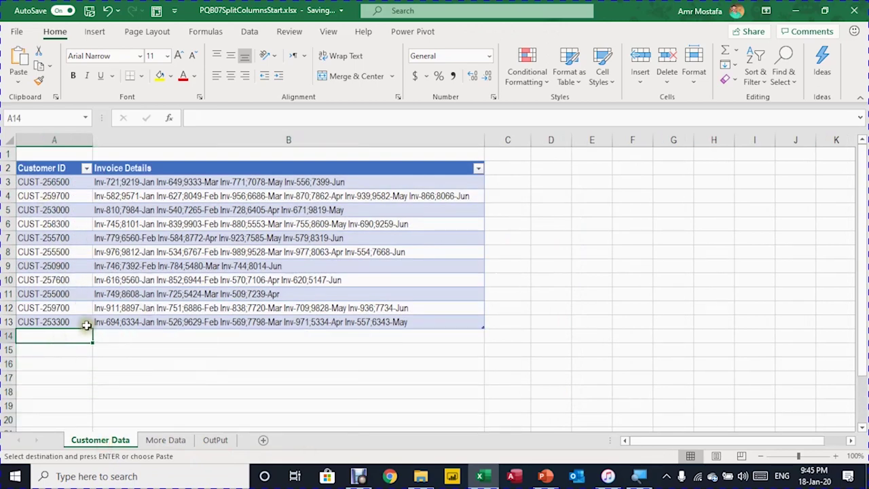
key(ctrl+v)
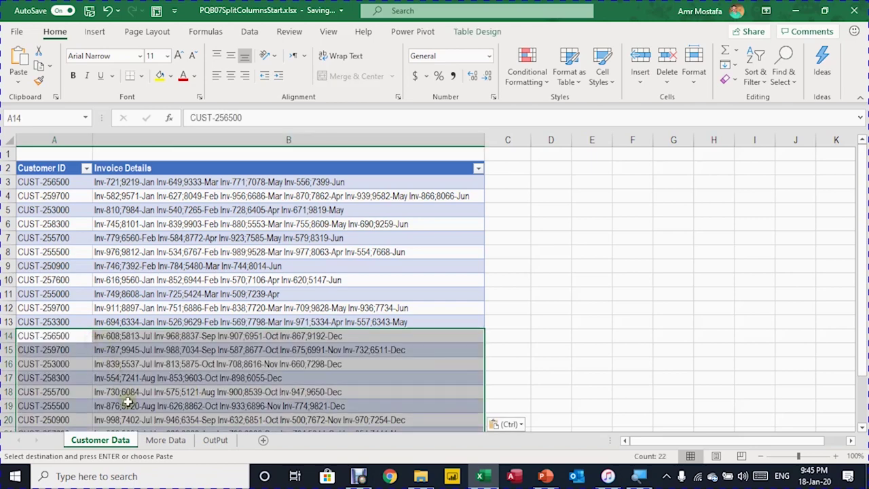
Refresh the Output query table on the OutPut sheet, checking the months listed in its Month filter before and after
click(213, 440)
click(128, 295)
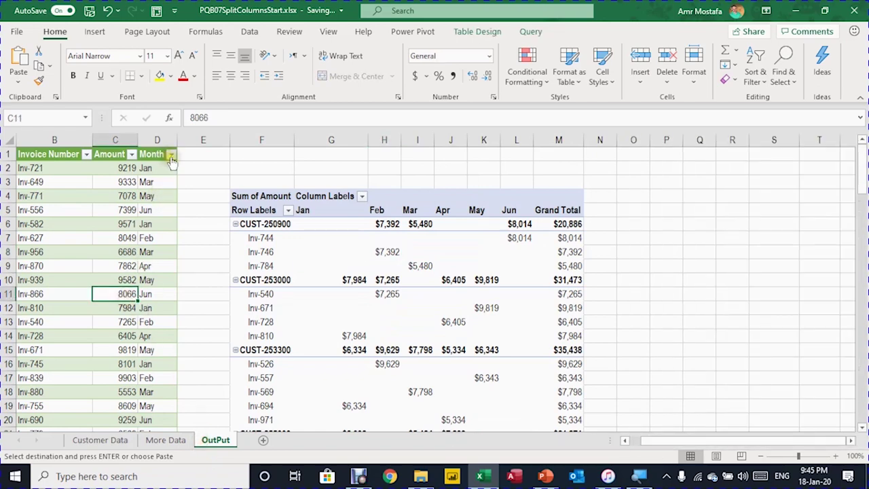
click(171, 155)
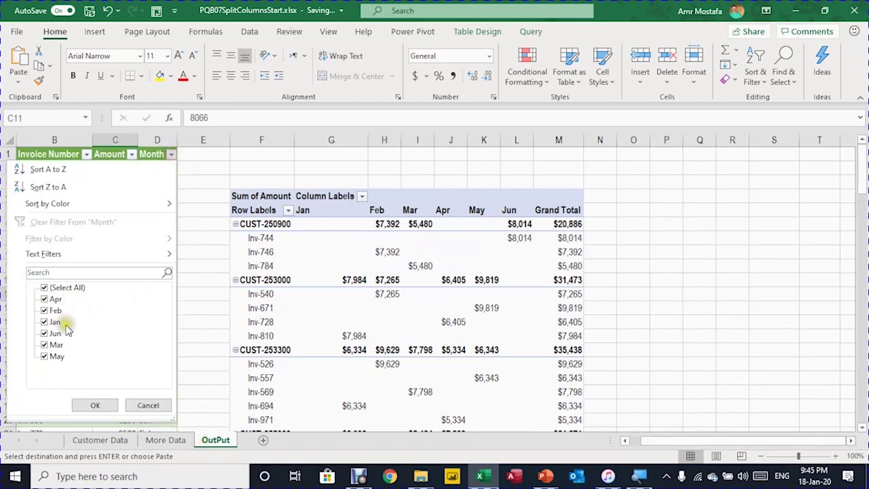
click(142, 405)
right_click(127, 252)
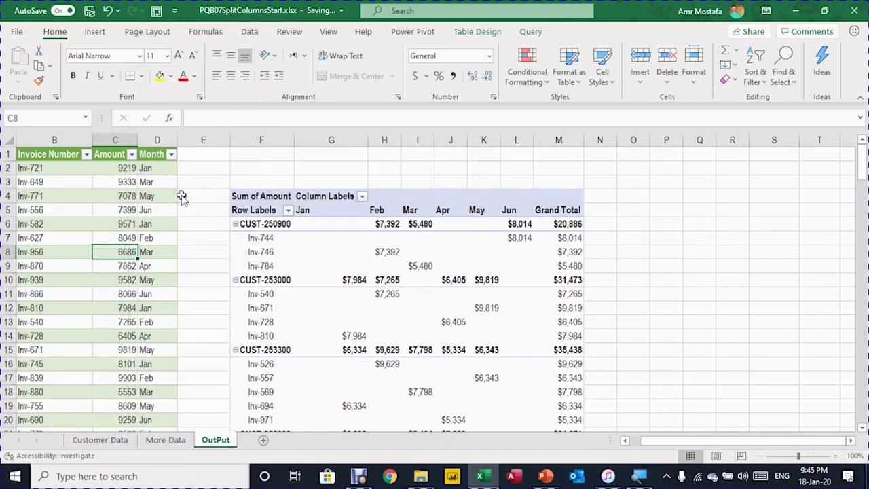
click(171, 154)
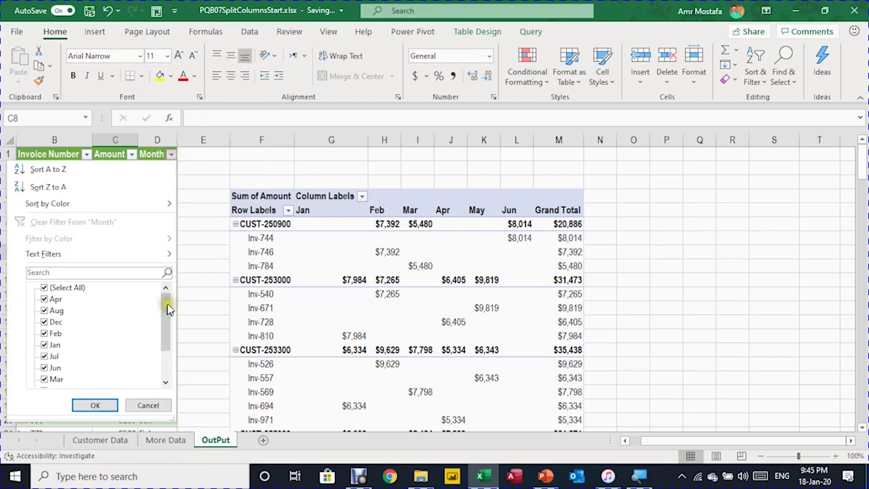
drag(168, 309, 165, 291)
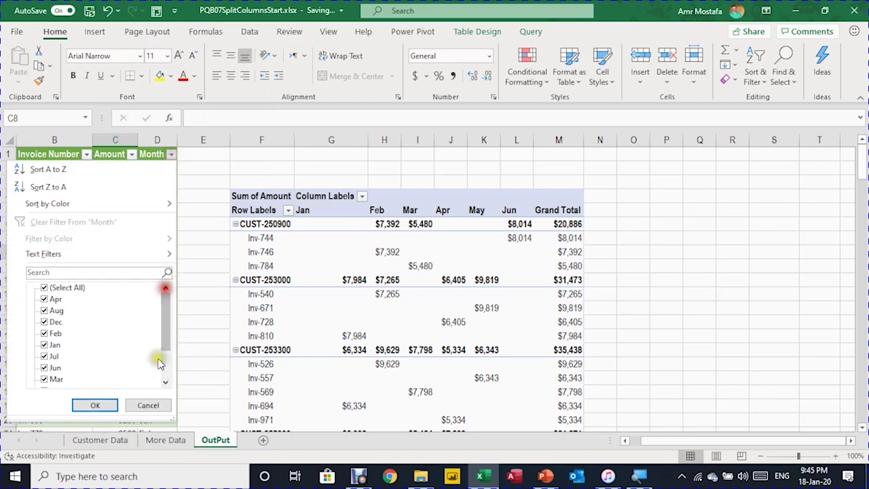
click(148, 405)
Refresh the InvoiceReport PivotTable to include the appended invoice records
click(312, 254)
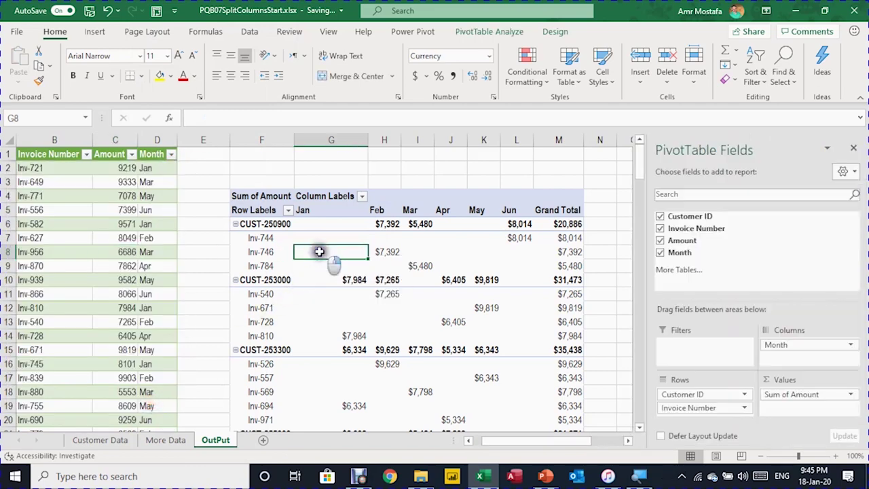
right_click(321, 252)
click(356, 89)
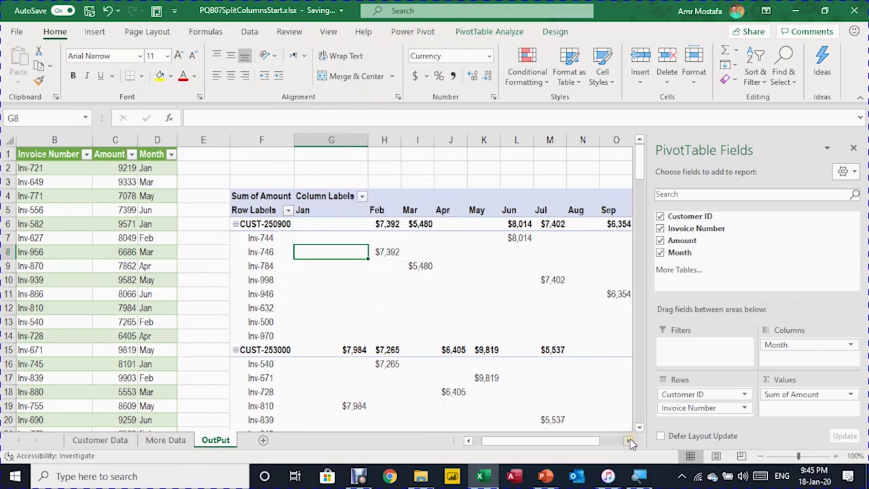
Examine the refreshed PivotTable's month columns, invoice rows and grand totals alongside the Output table
click(630, 441)
click(629, 441)
click(629, 440)
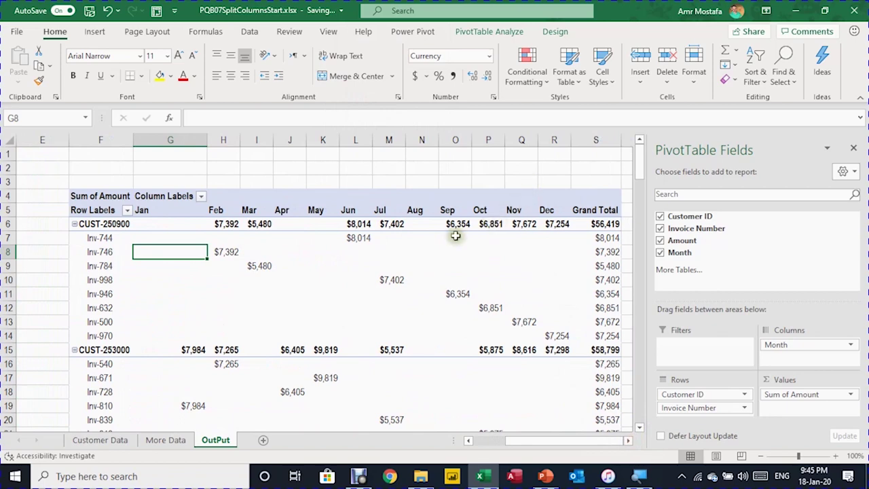
scroll(353, 292, down, 7)
scroll(346, 300, up, 7)
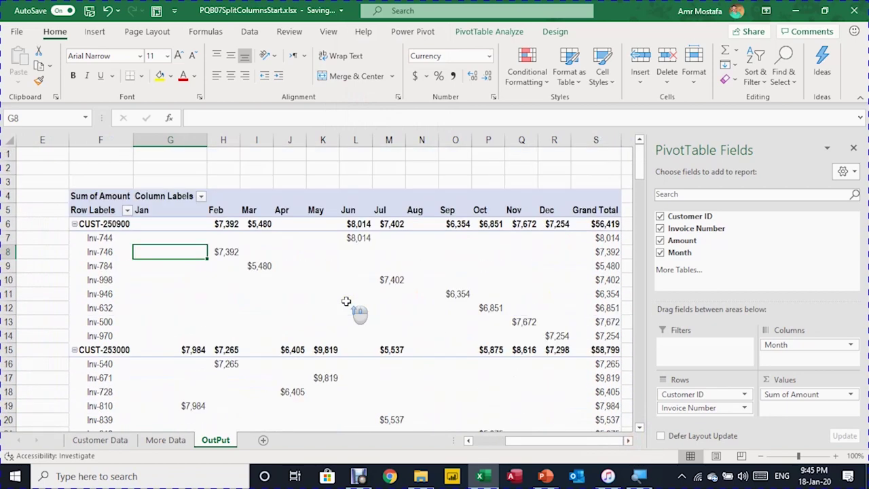
drag(549, 441, 502, 442)
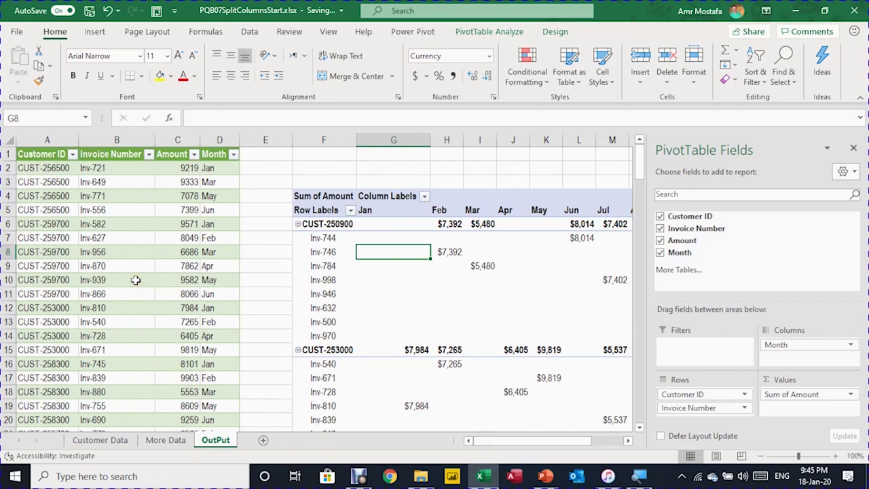
drag(524, 441, 539, 446)
click(170, 168)
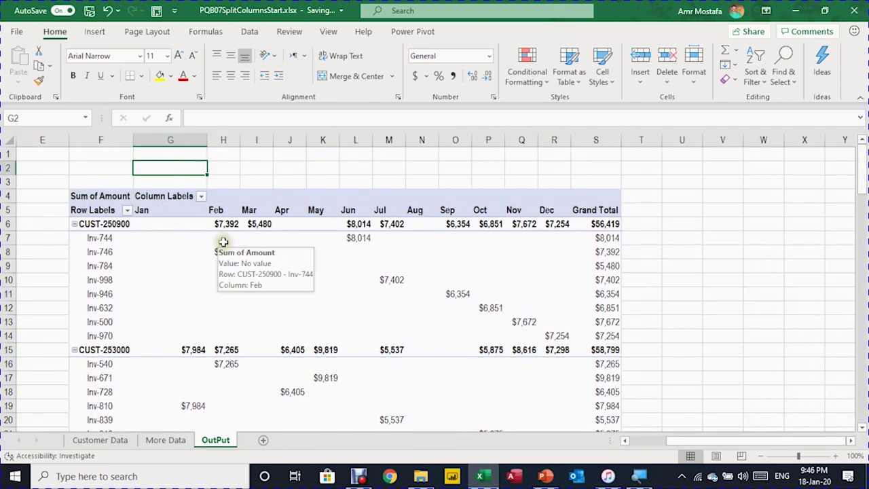